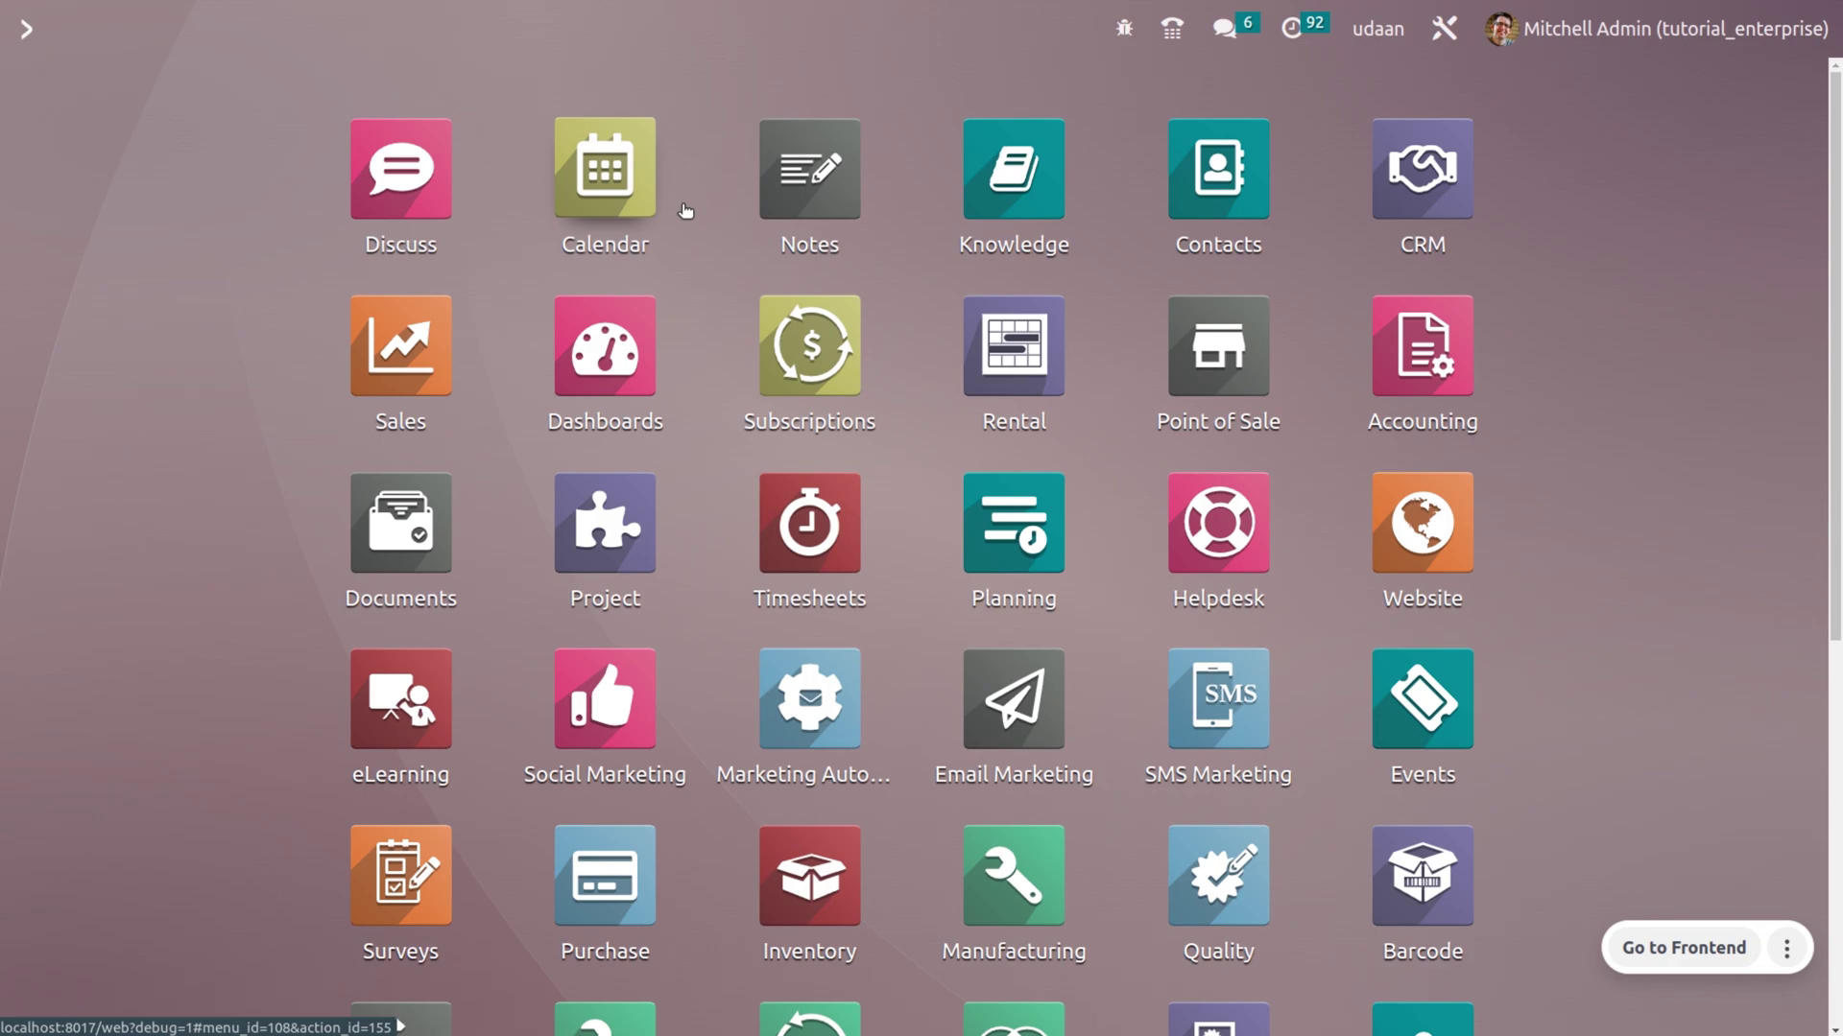
Step: Open the 'nuture leads/oppurtunity' campaign in Marketing Automation to see its Lead/Opportunity target and Email blog workflow
type("ma")
left_click(685, 210)
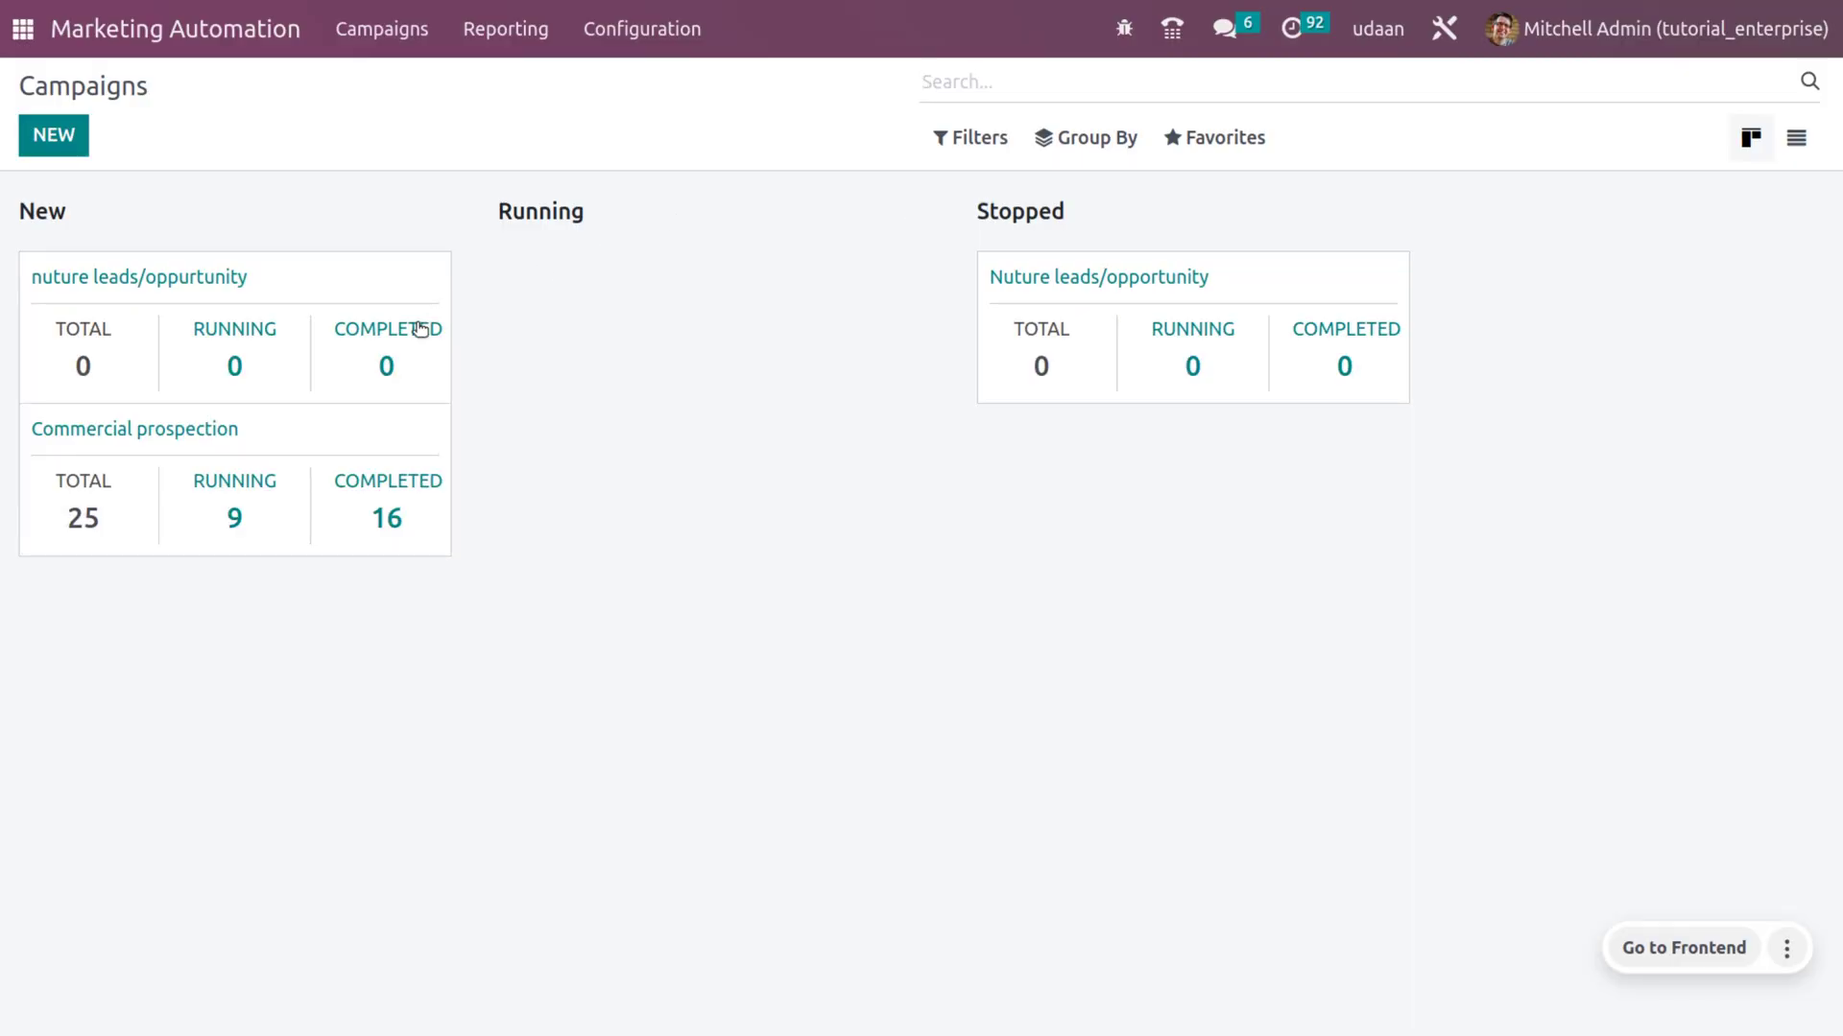
left_click(208, 281)
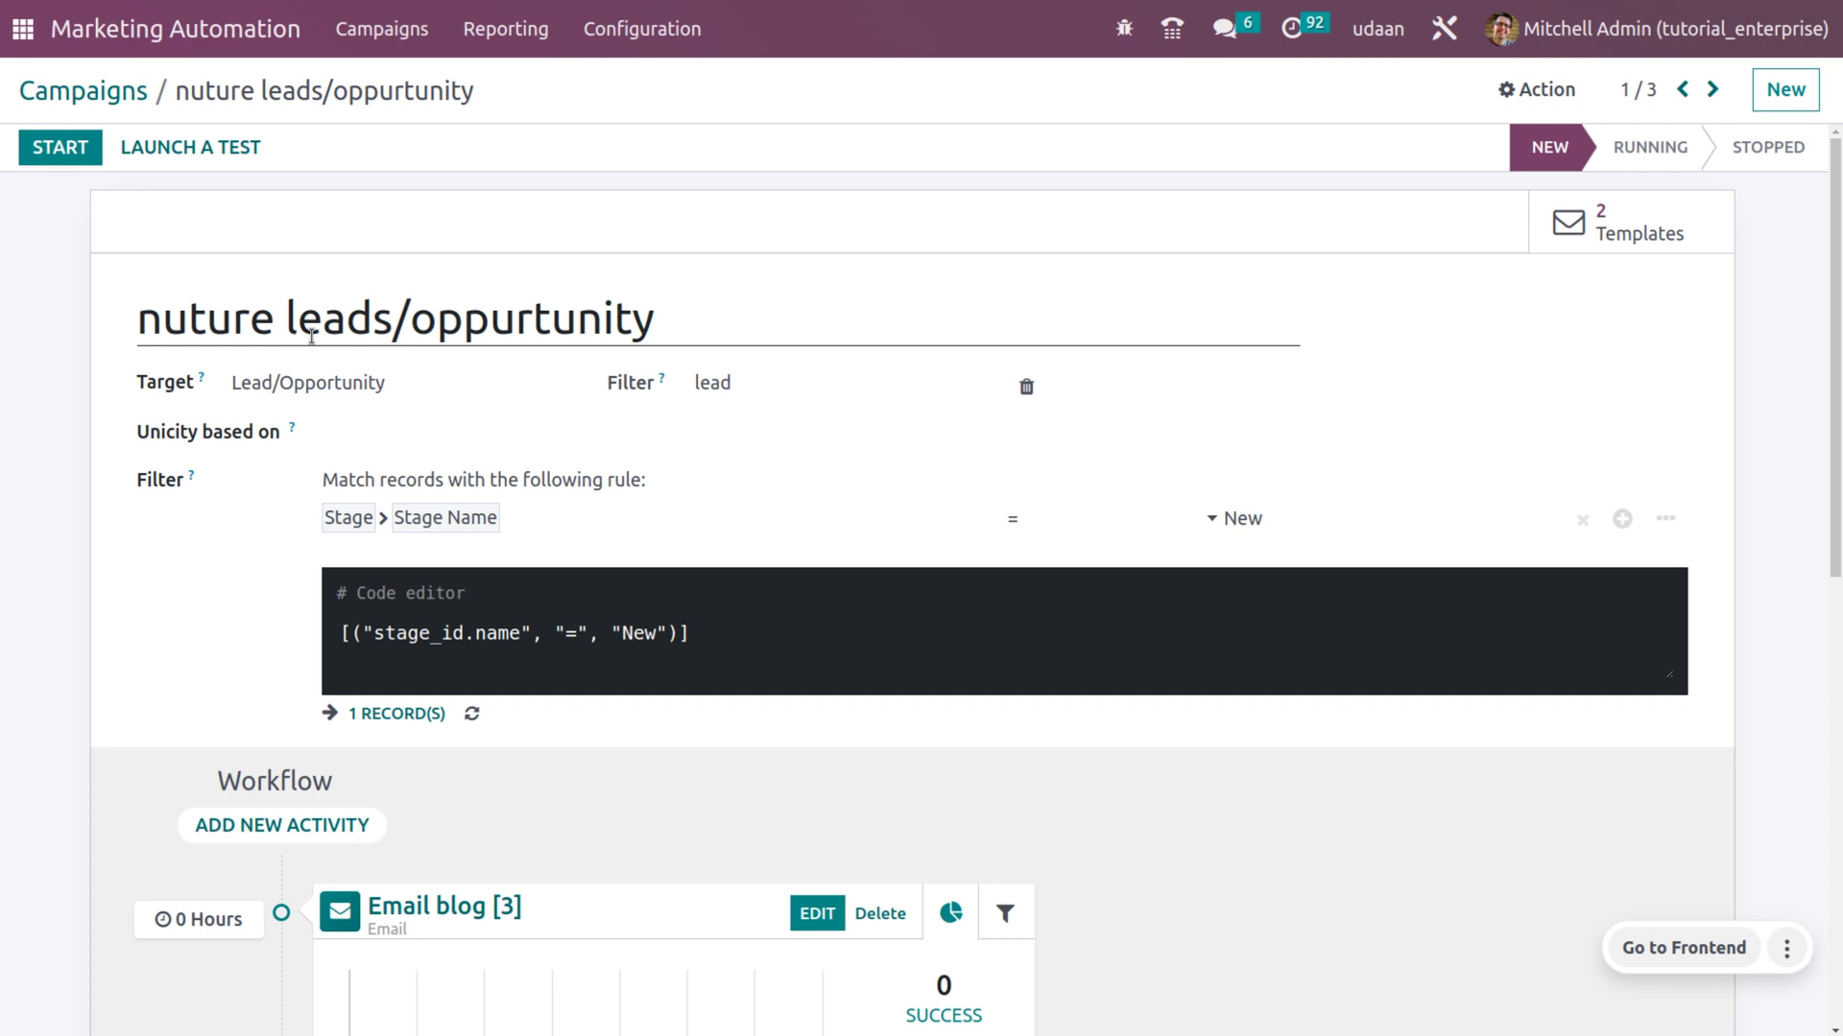
Step: Review the saved 'lead' favorite filter with its Stage Name = New domain, then return to Campaigns
left_click(682, 29)
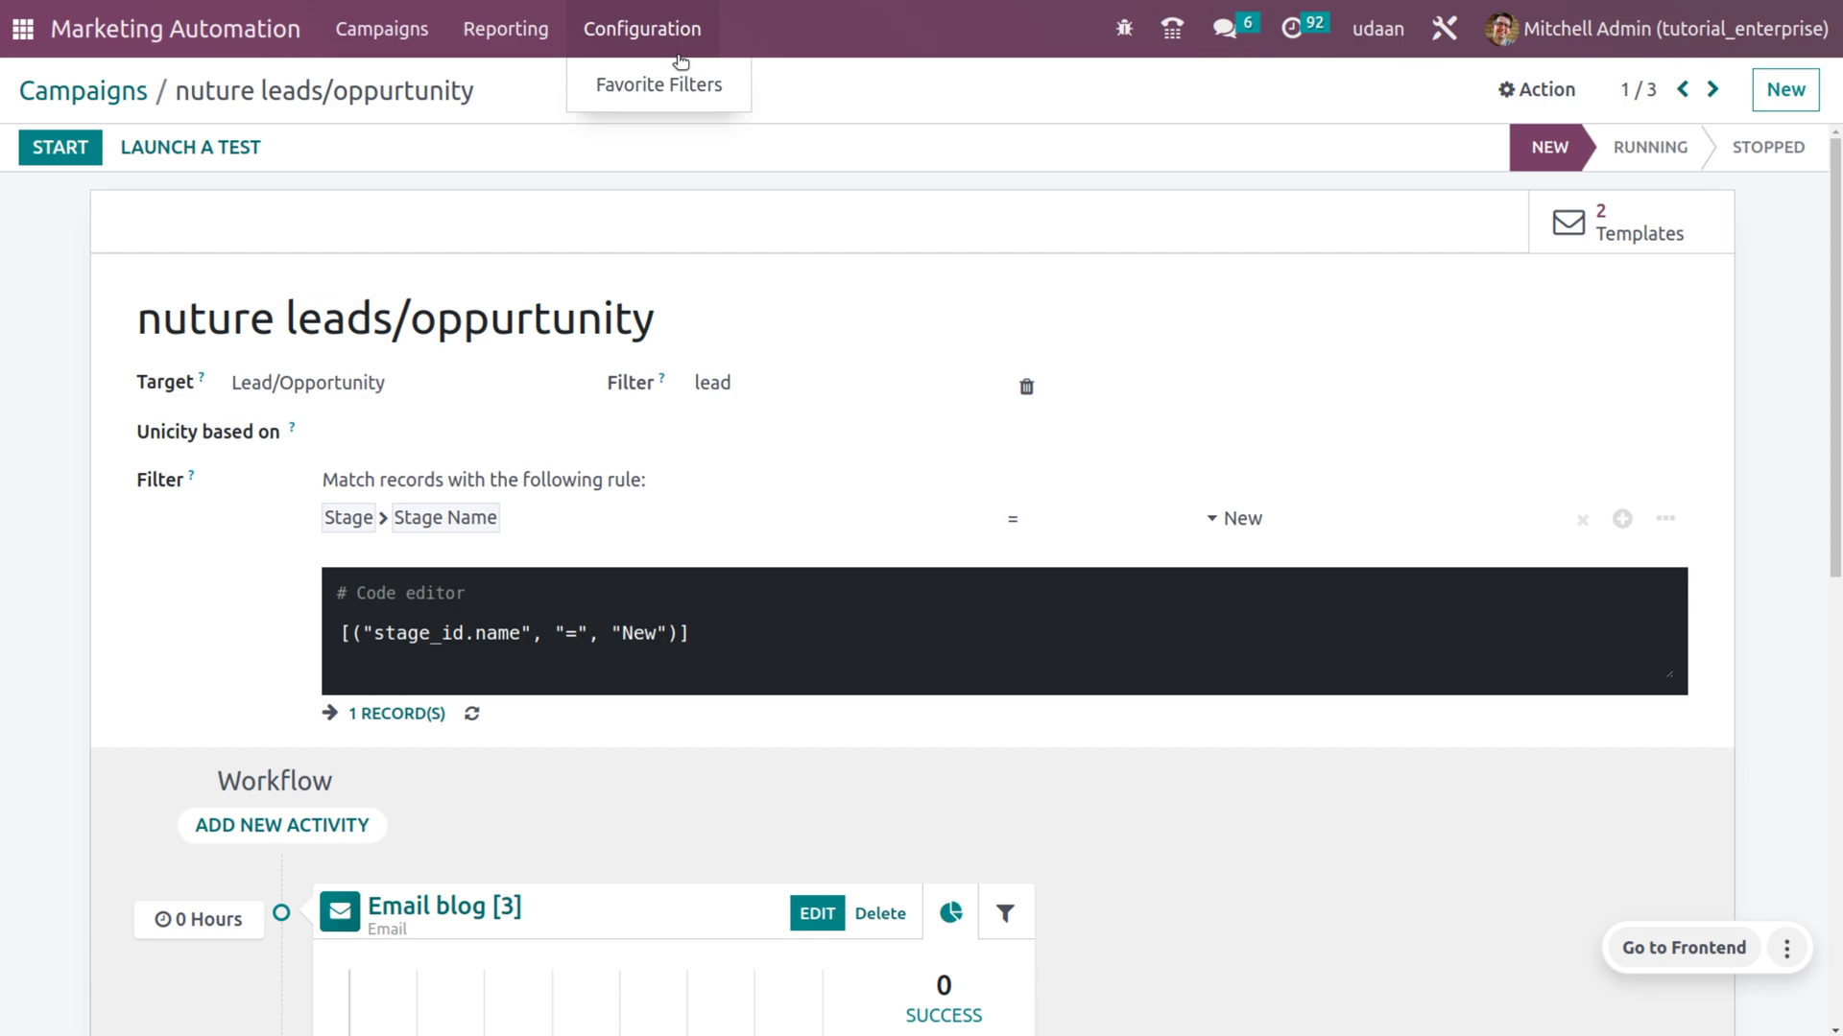
left_click(687, 83)
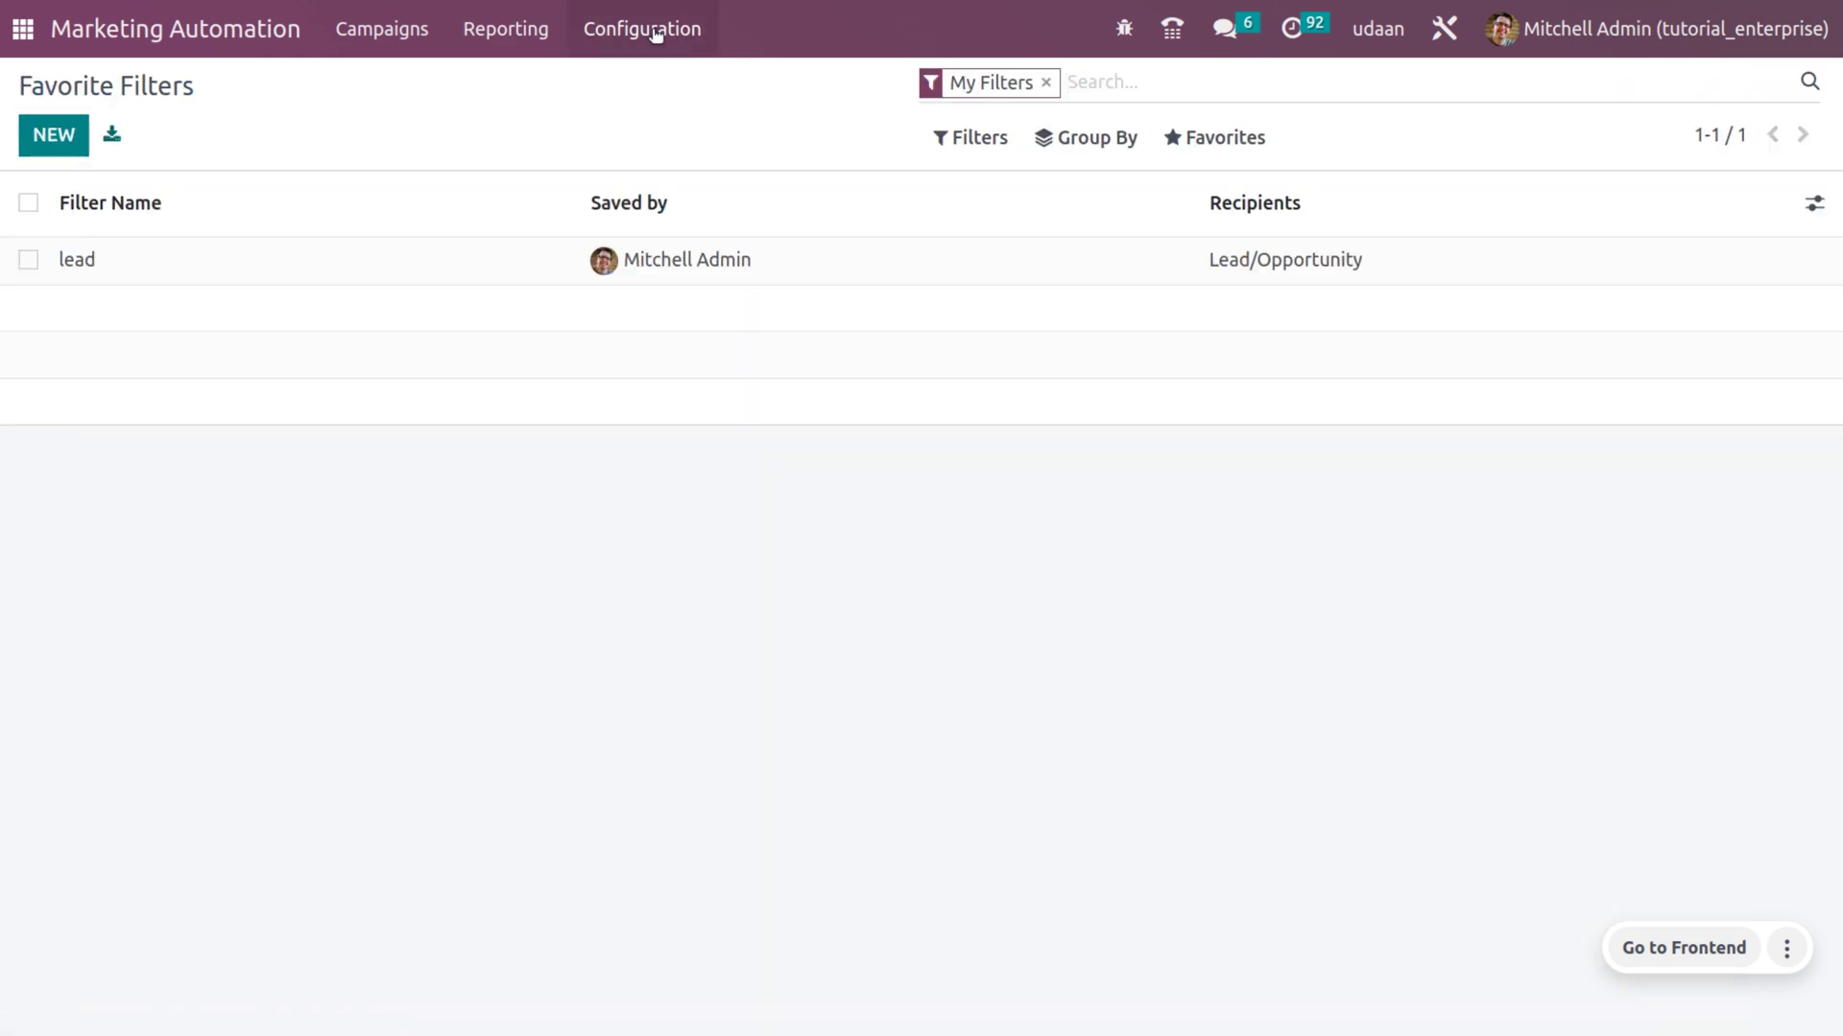
left_click(113, 259)
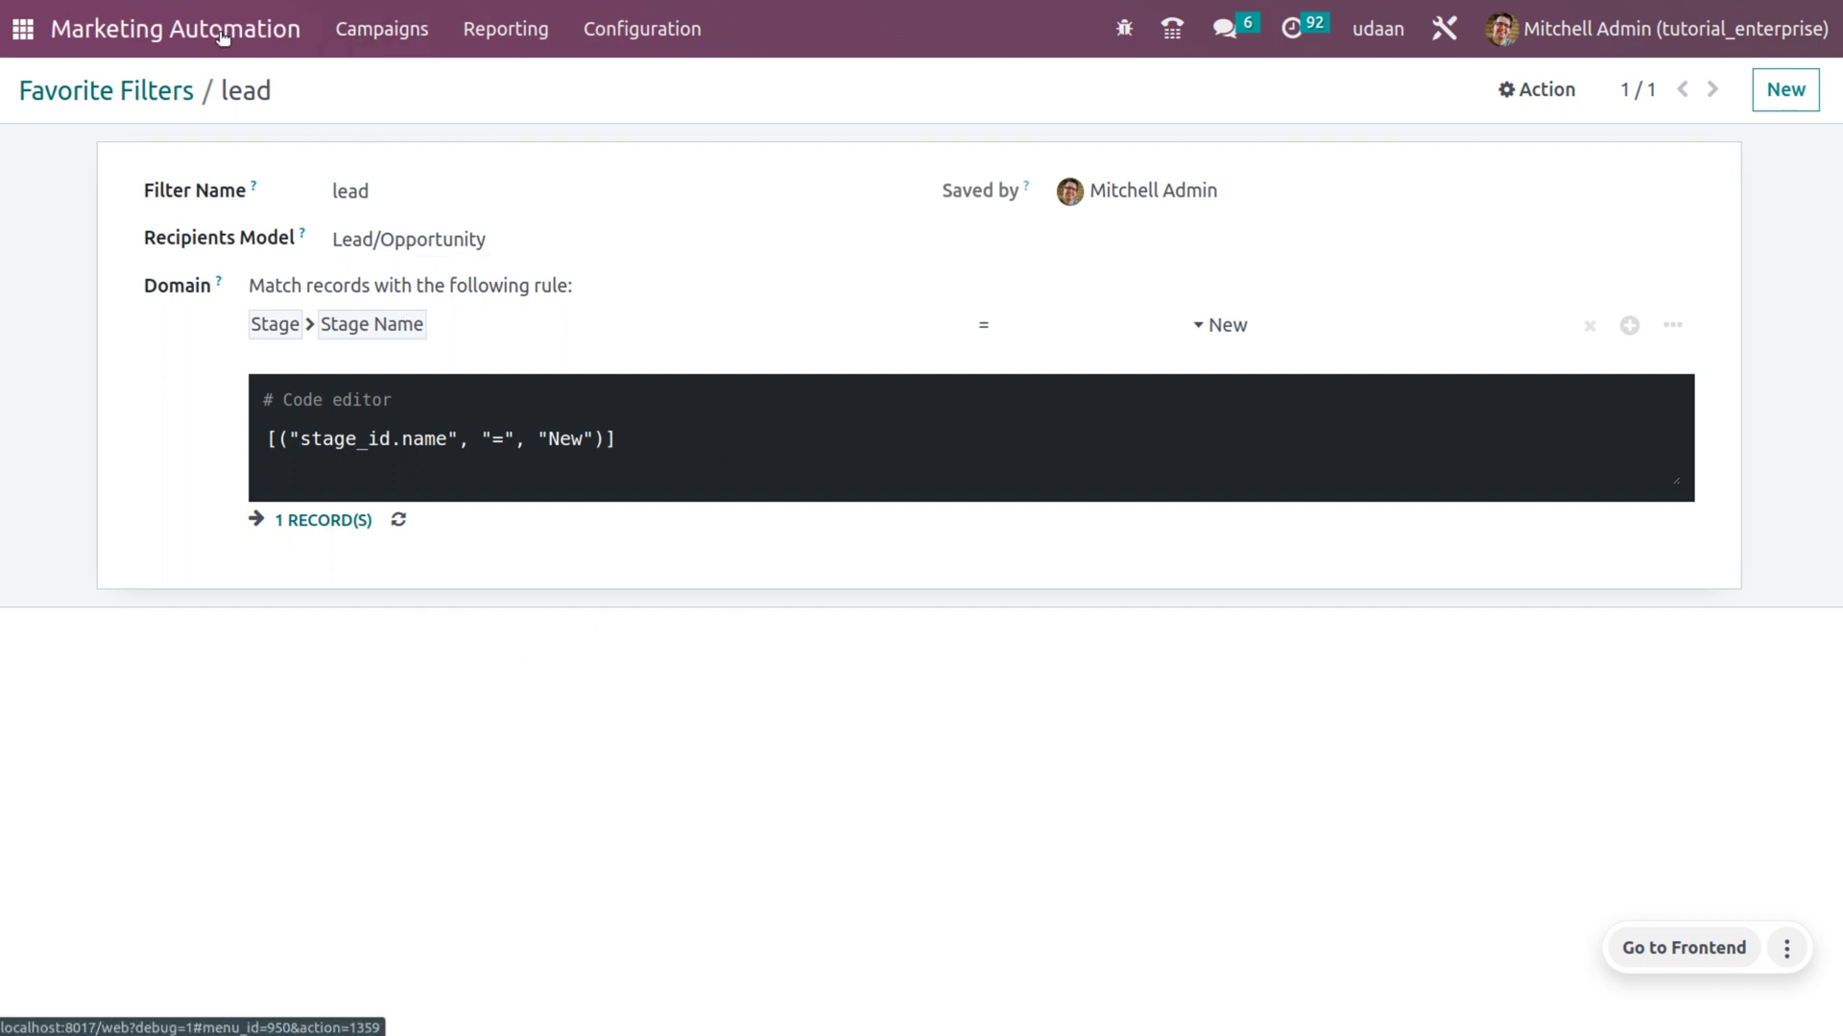
left_click(357, 29)
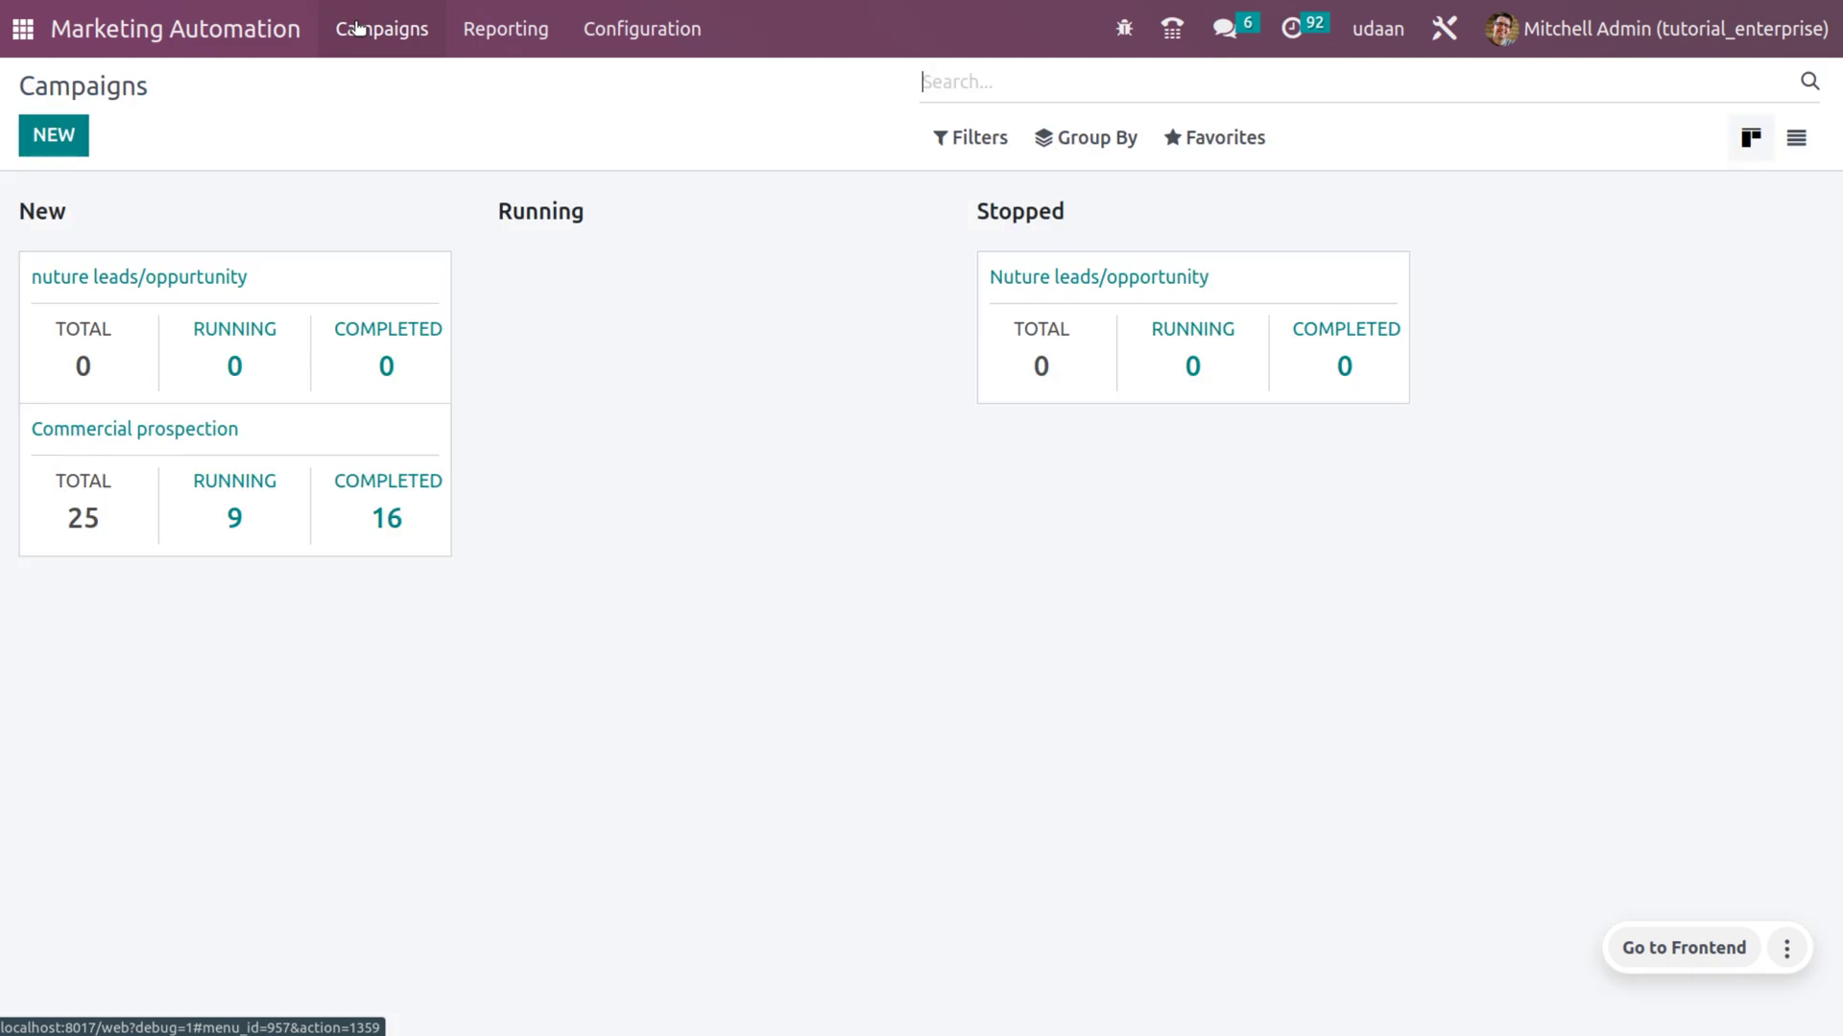
Step: Open the campaign's Email blog [3] activity to see its Email blog template and 0-hour trigger
left_click(226, 262)
scroll(602, 461, "down", 5)
scroll(602, 461, "up", 2)
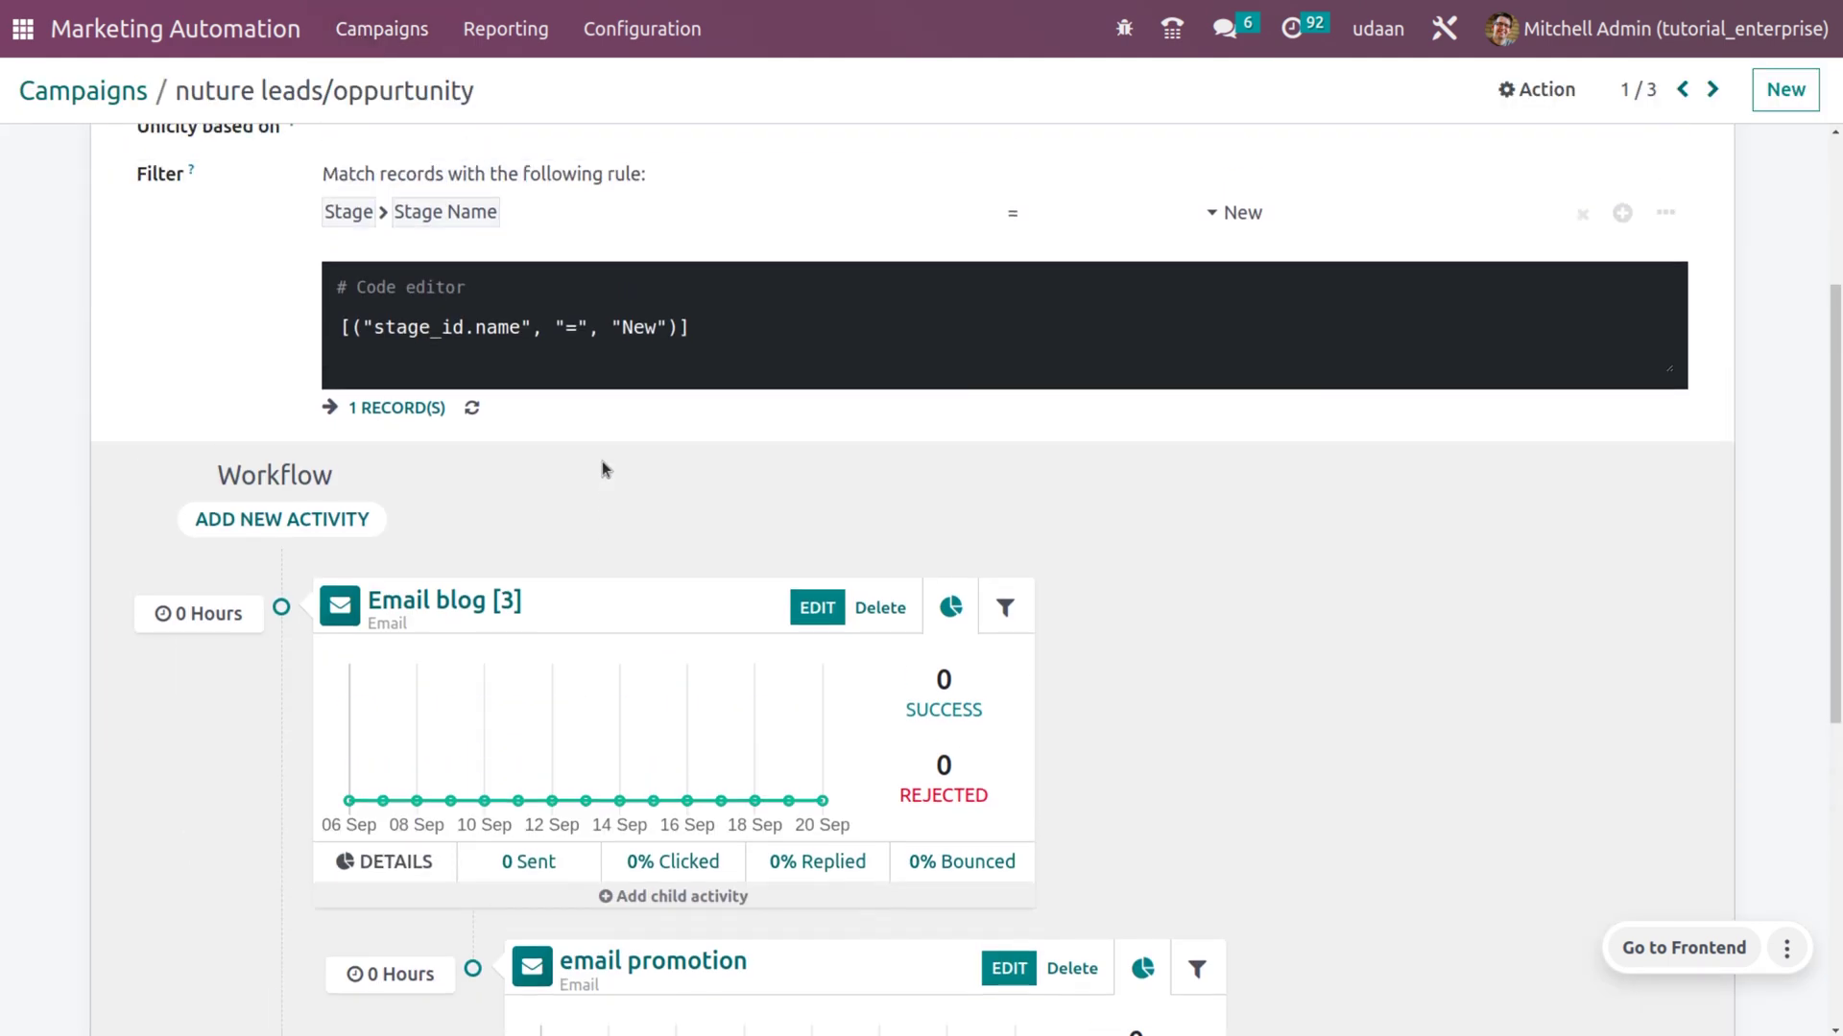
scroll(601, 463, "down", 1)
scroll(602, 461, "down", 2)
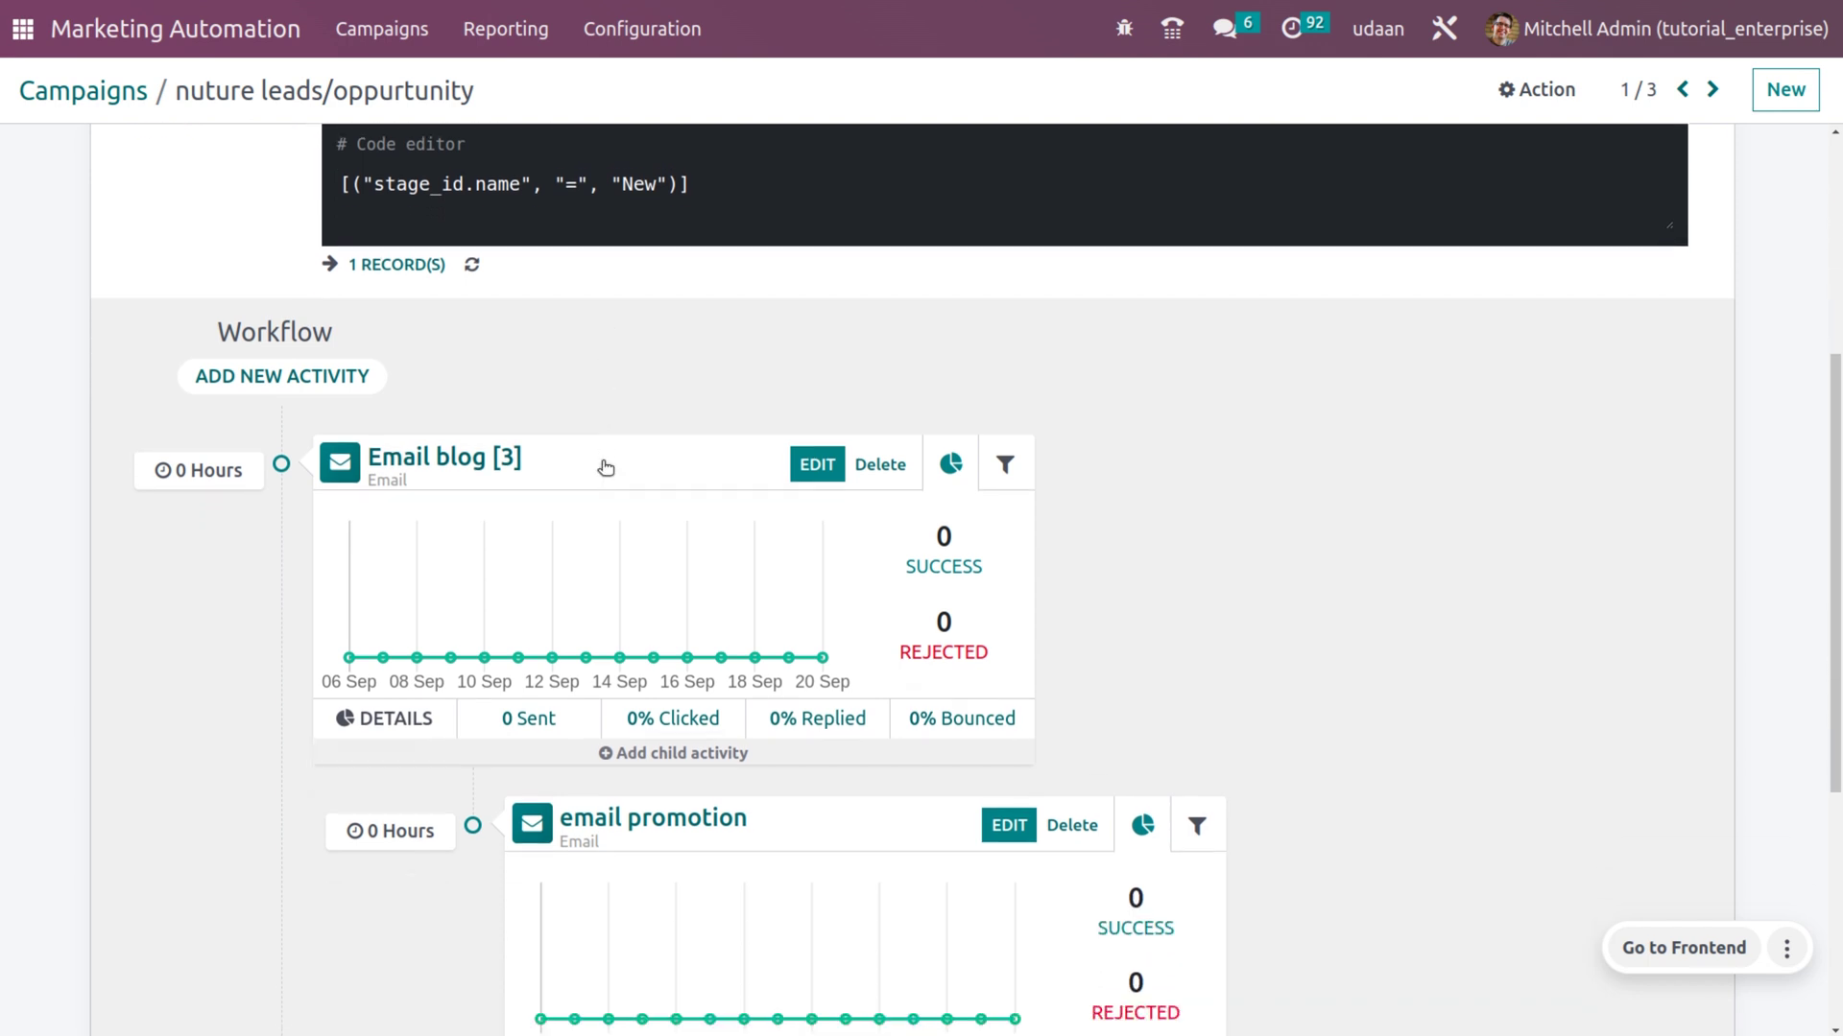
left_click(426, 461)
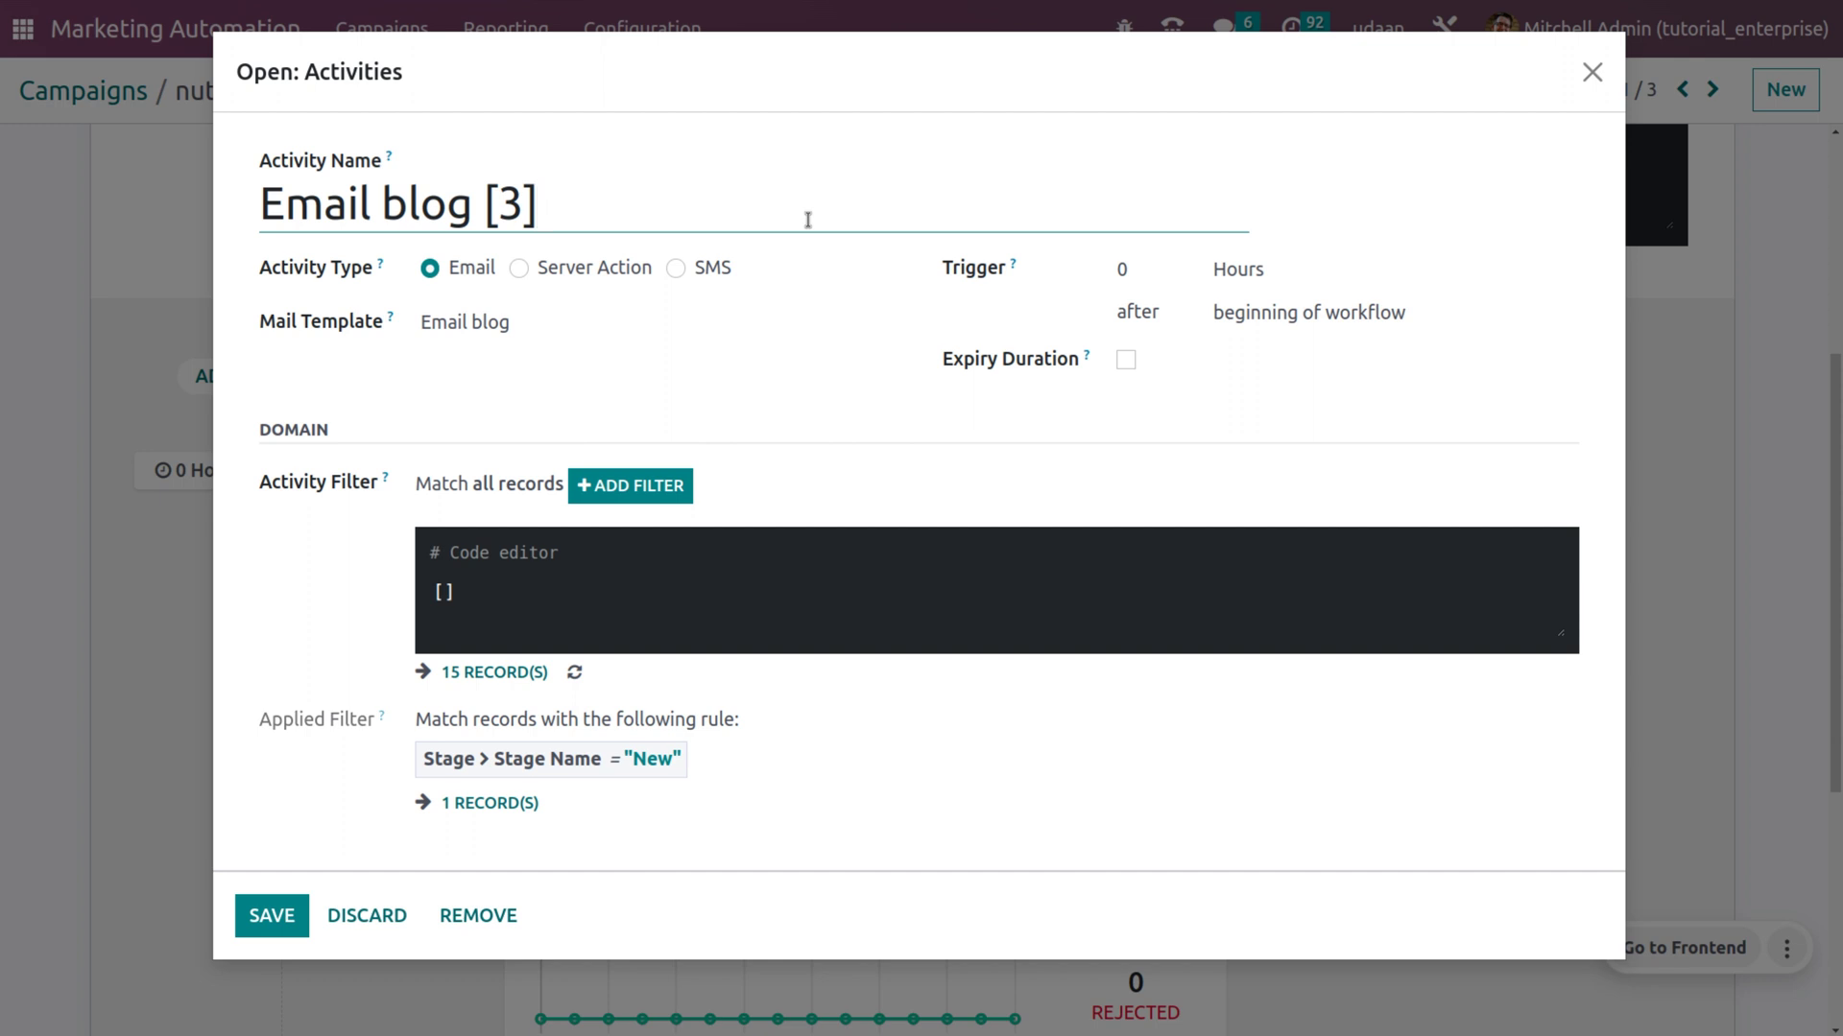
Step: Close the activity editor and open the CRM pipeline to check its leads
left_click(1592, 72)
left_click(13, 45)
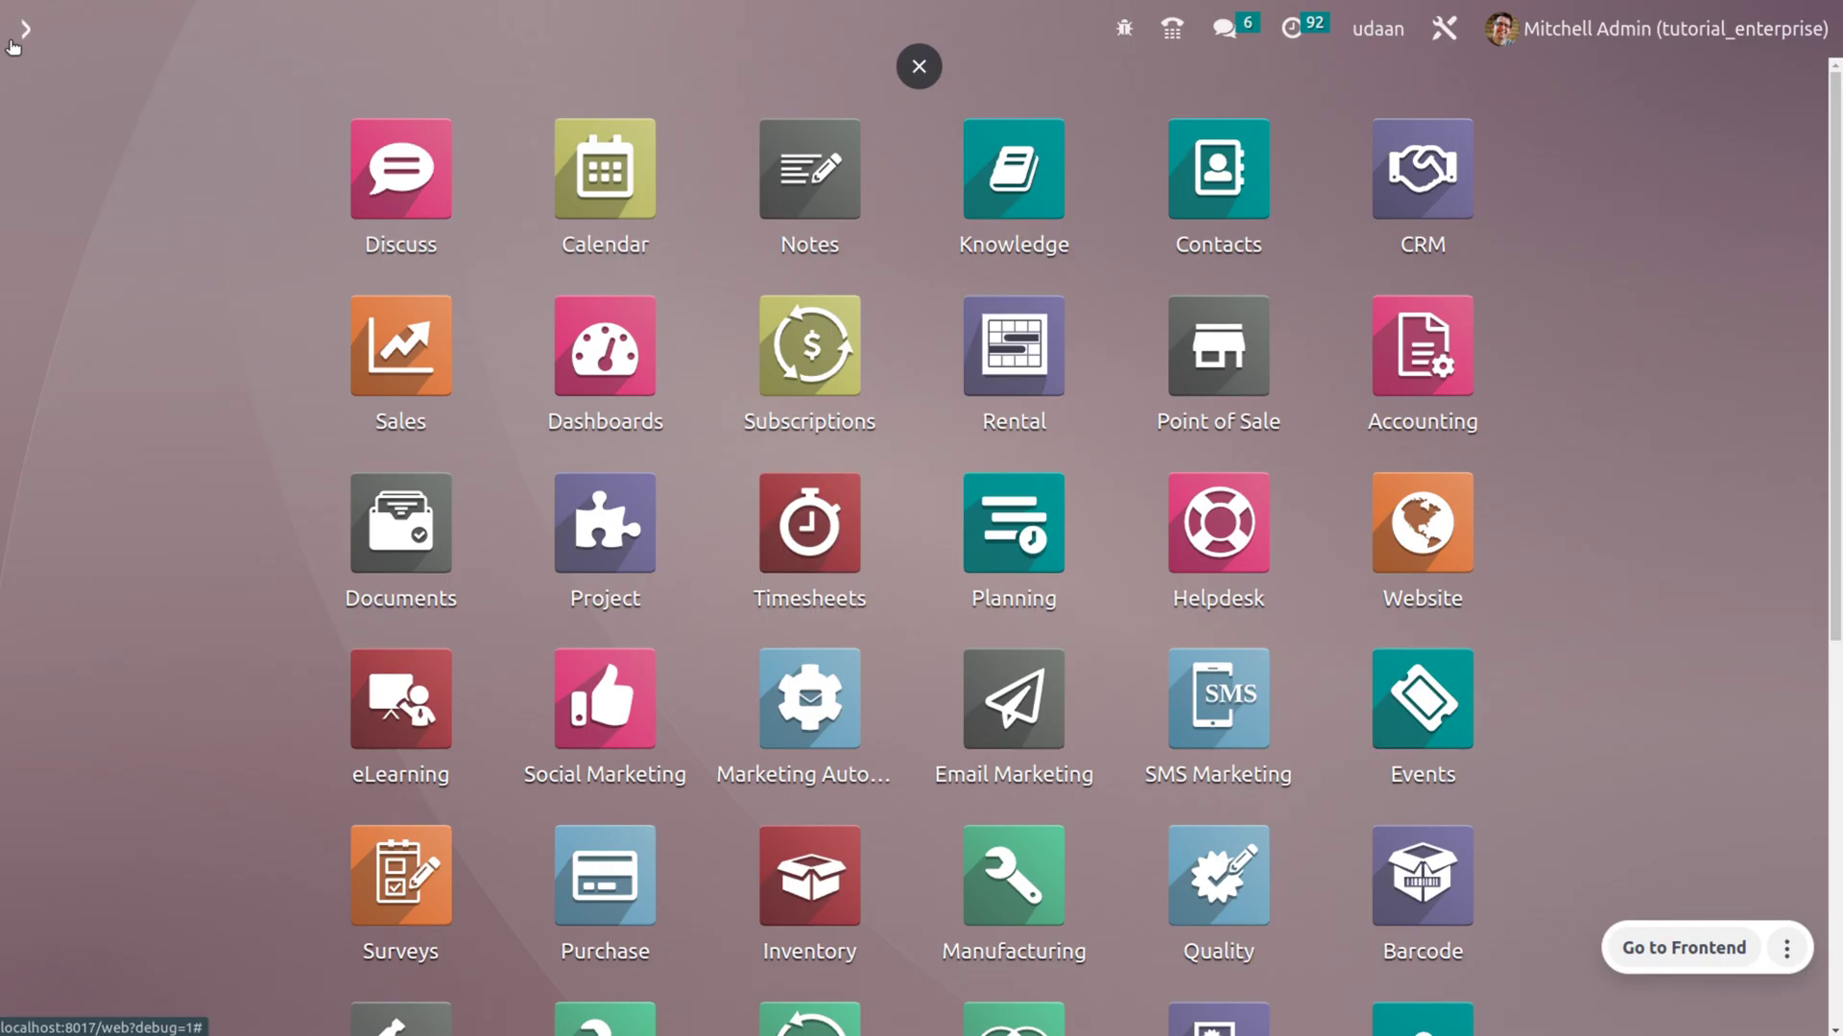
type("cr")
key("Return")
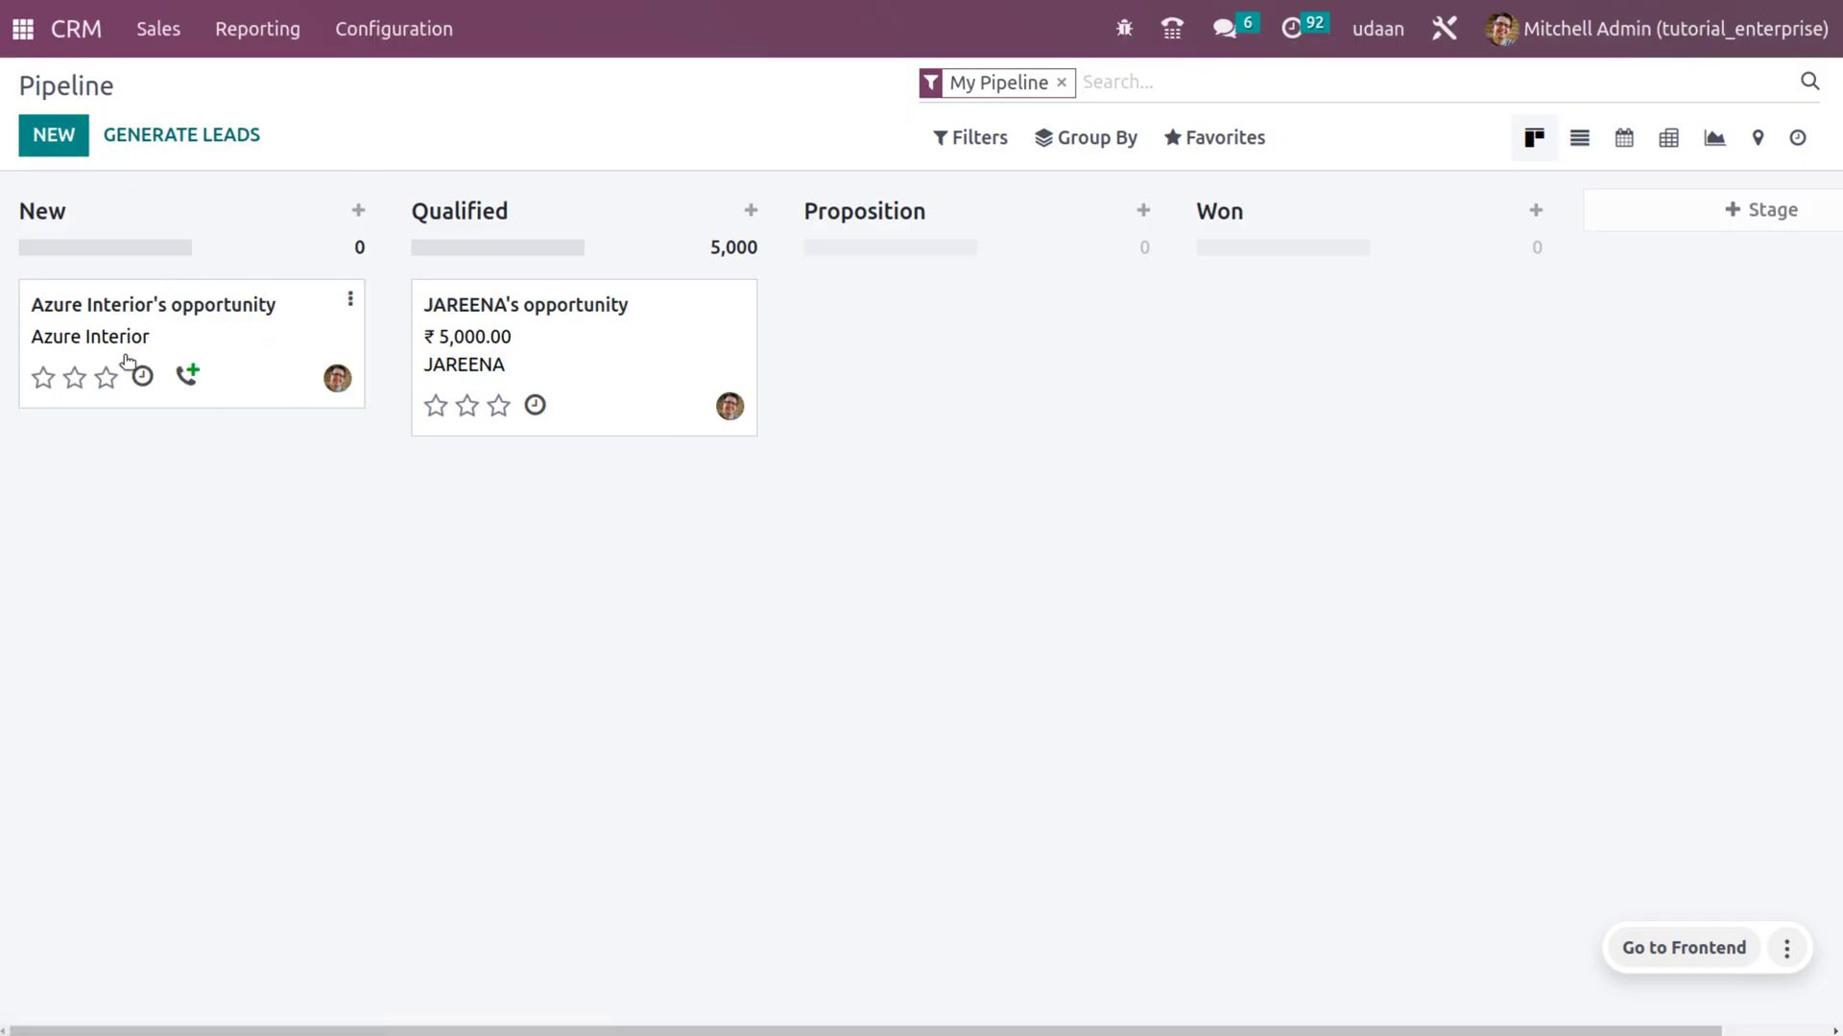
Step: Go back to the Marketing Automation app using the 'ma' search
left_click(23, 42)
type("ma")
key("Return")
Step: Reopen the campaign and save the Email blog [3] activity
left_click(144, 268)
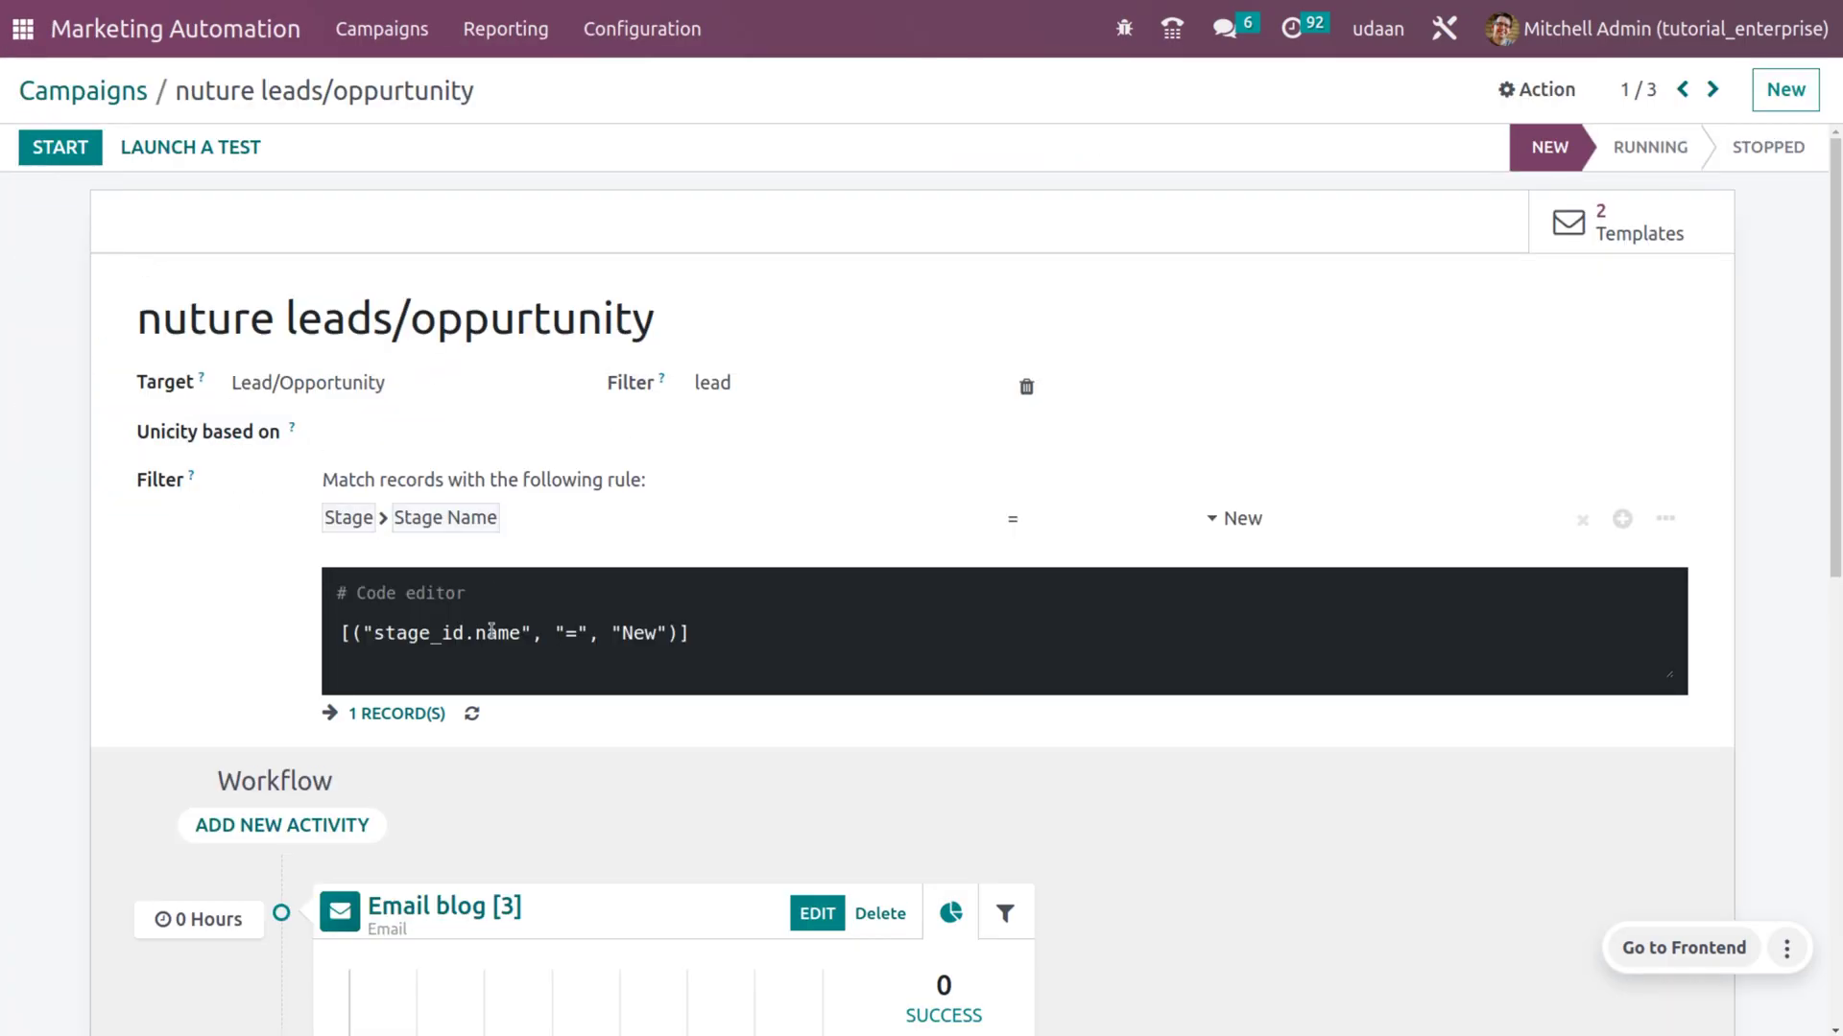
scroll(432, 648, "down", 2)
left_click(415, 708)
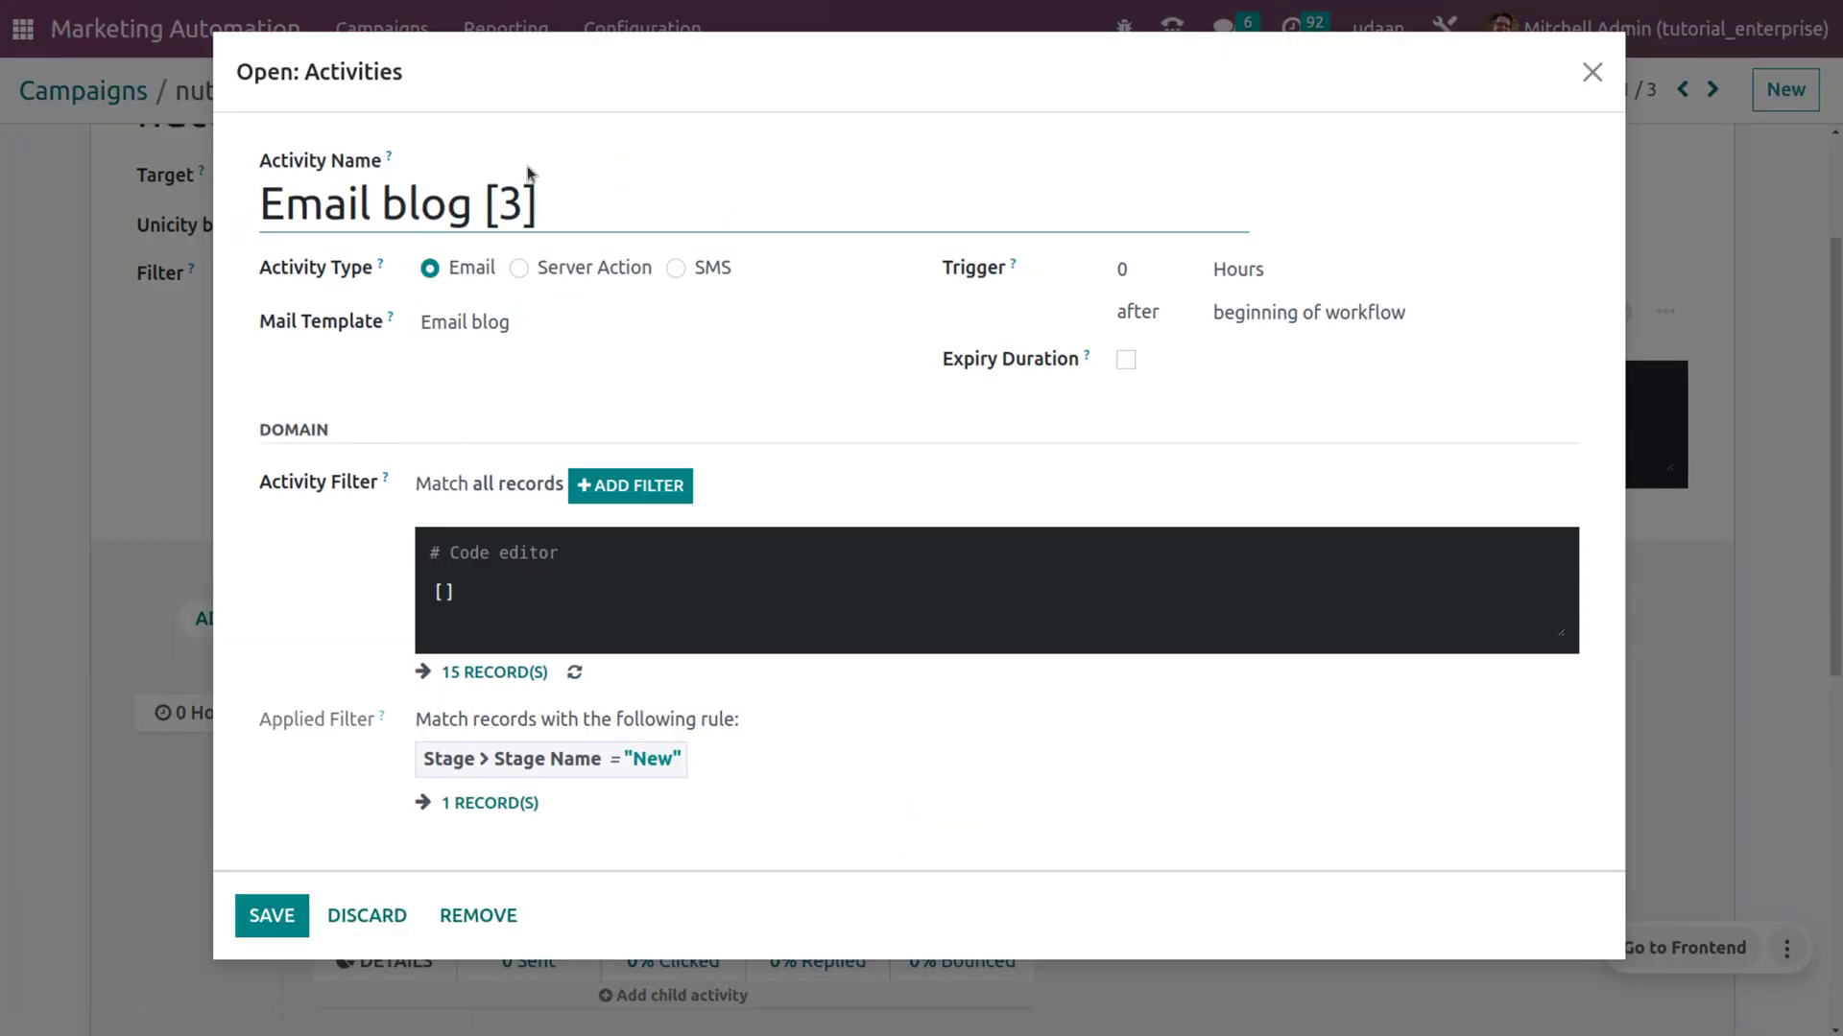
left_click(301, 915)
Step: Save the email promotion activity, scheduled 0 hours after Email blog [3]
scroll(596, 704, "down", 5)
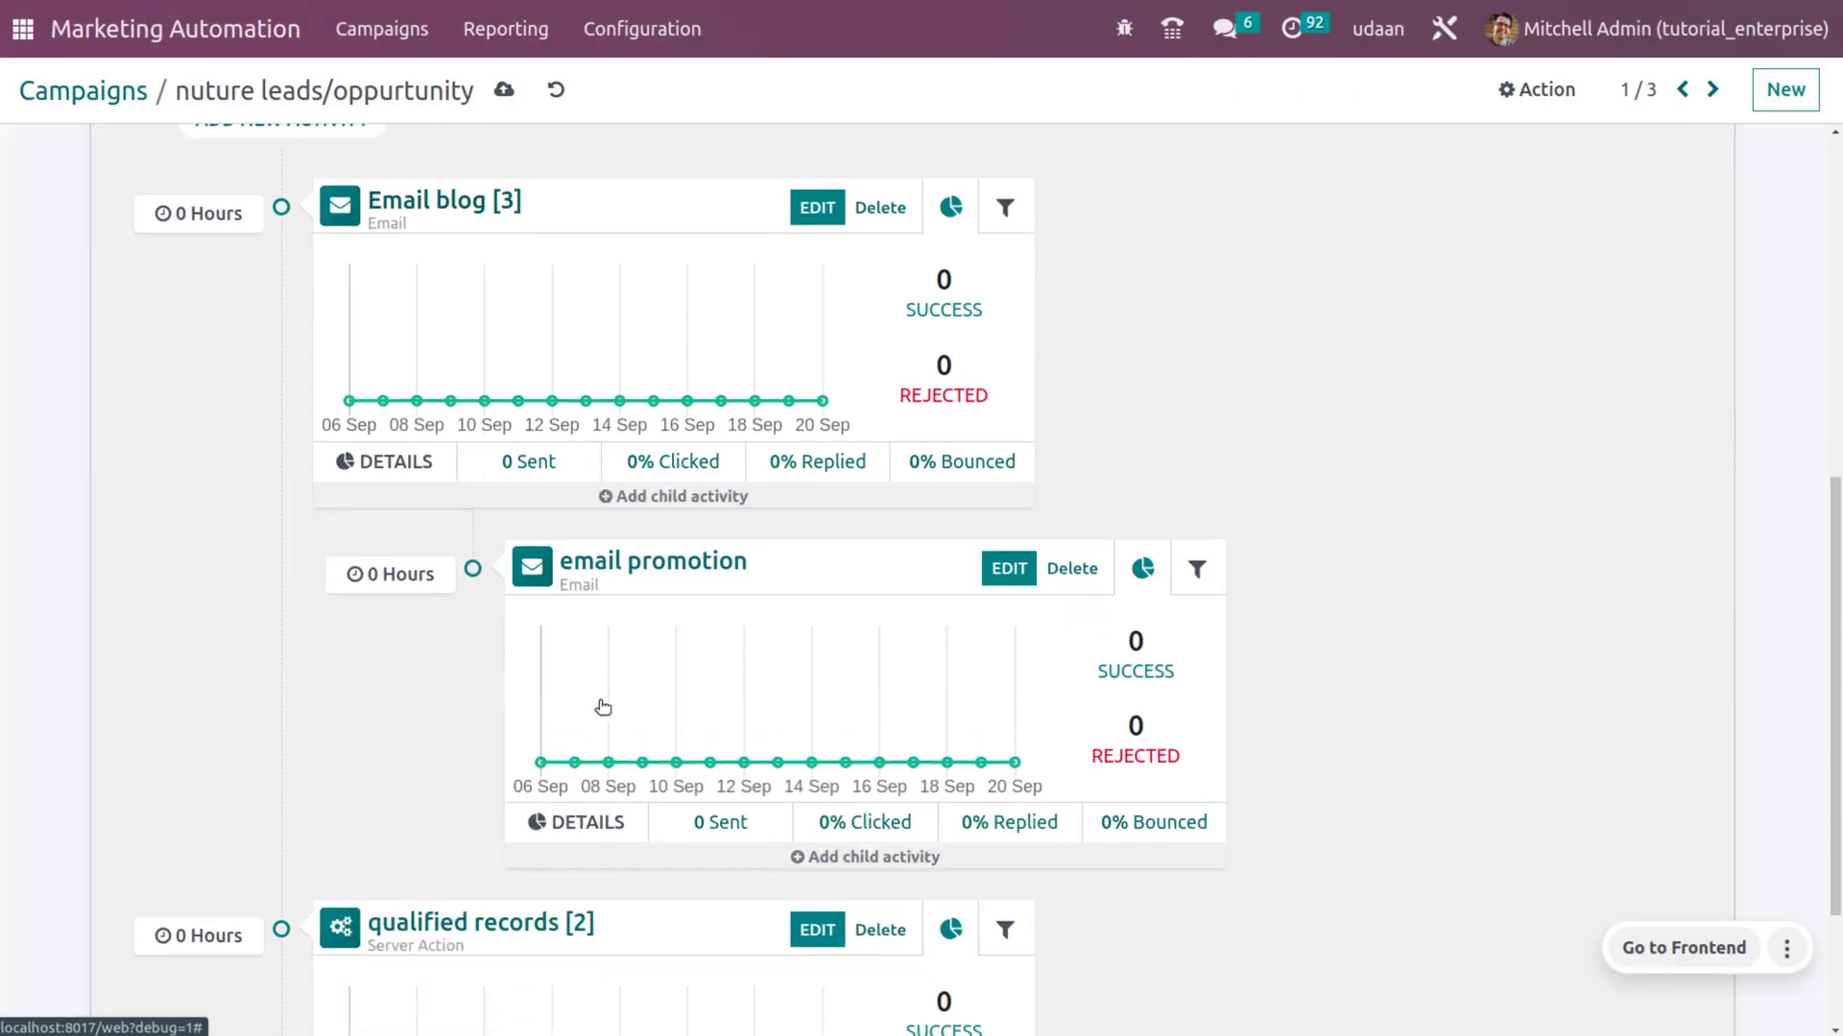
left_click(626, 557)
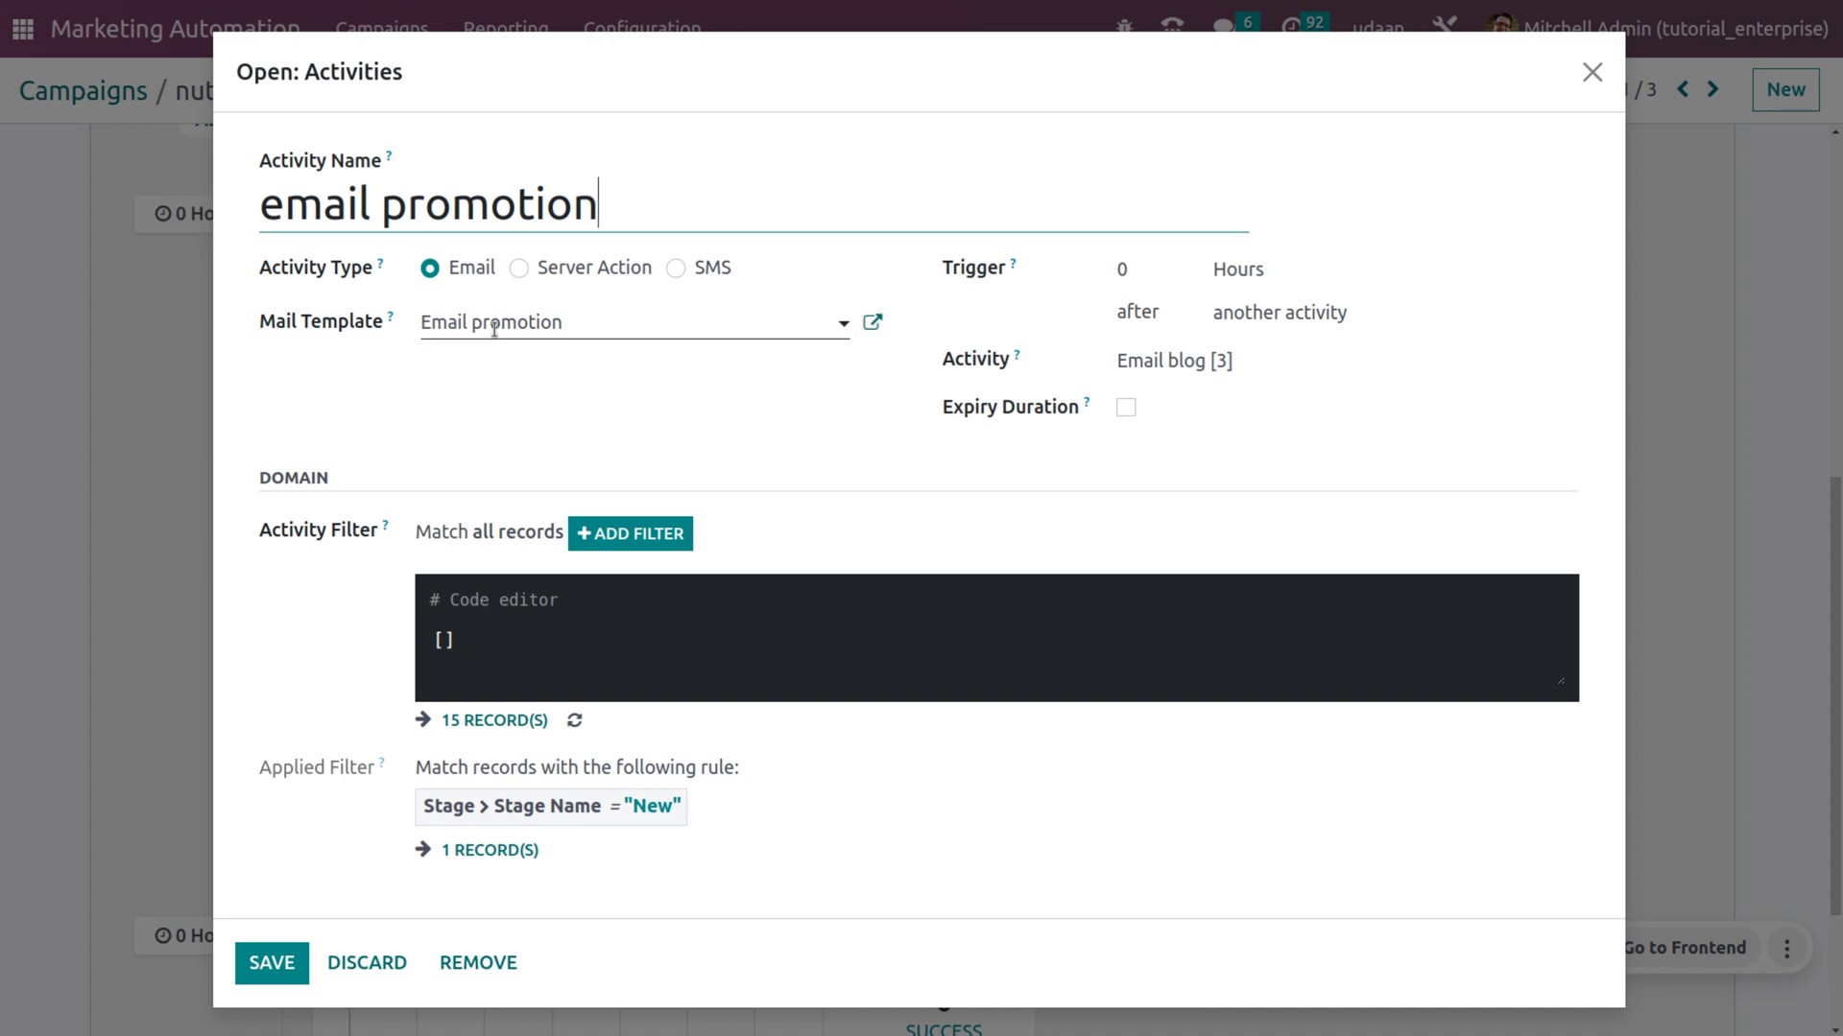
left_click(273, 963)
scroll(581, 859, "down", 2)
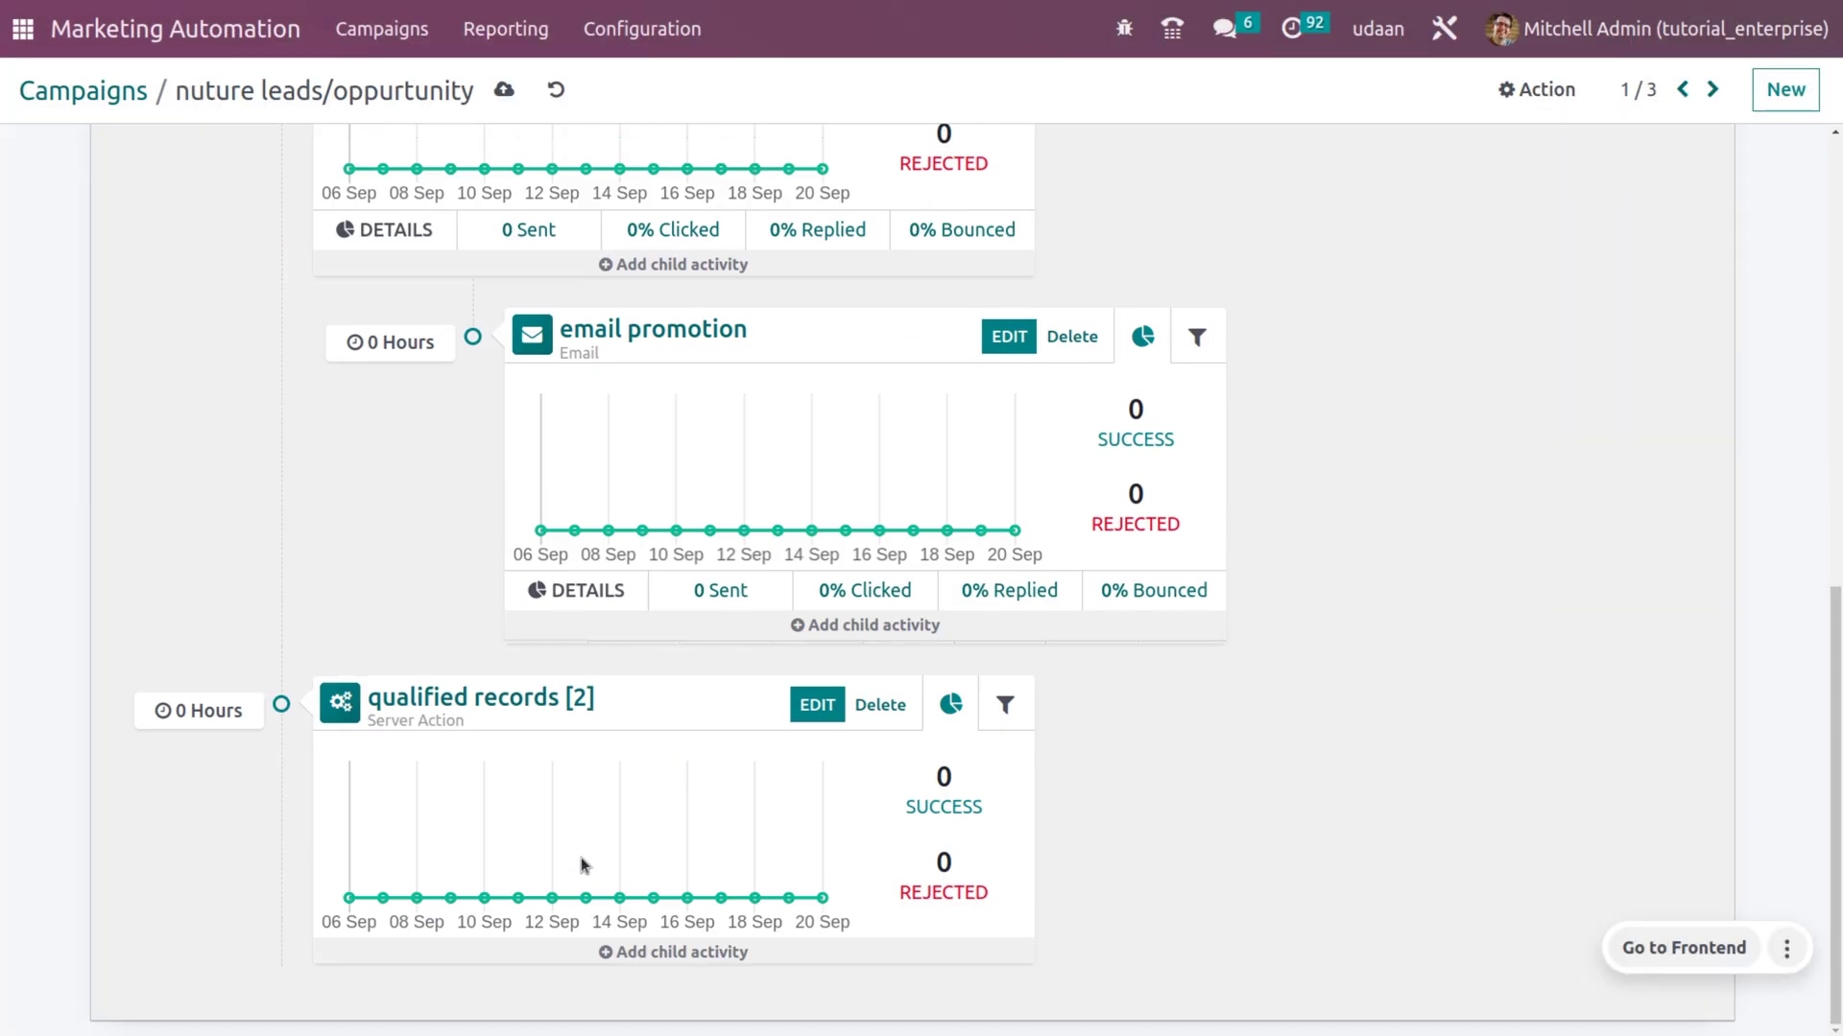
Step: Save the 'move to qualified state' server action behind qualified records [2], setting Stage to Qualified
left_click(591, 709)
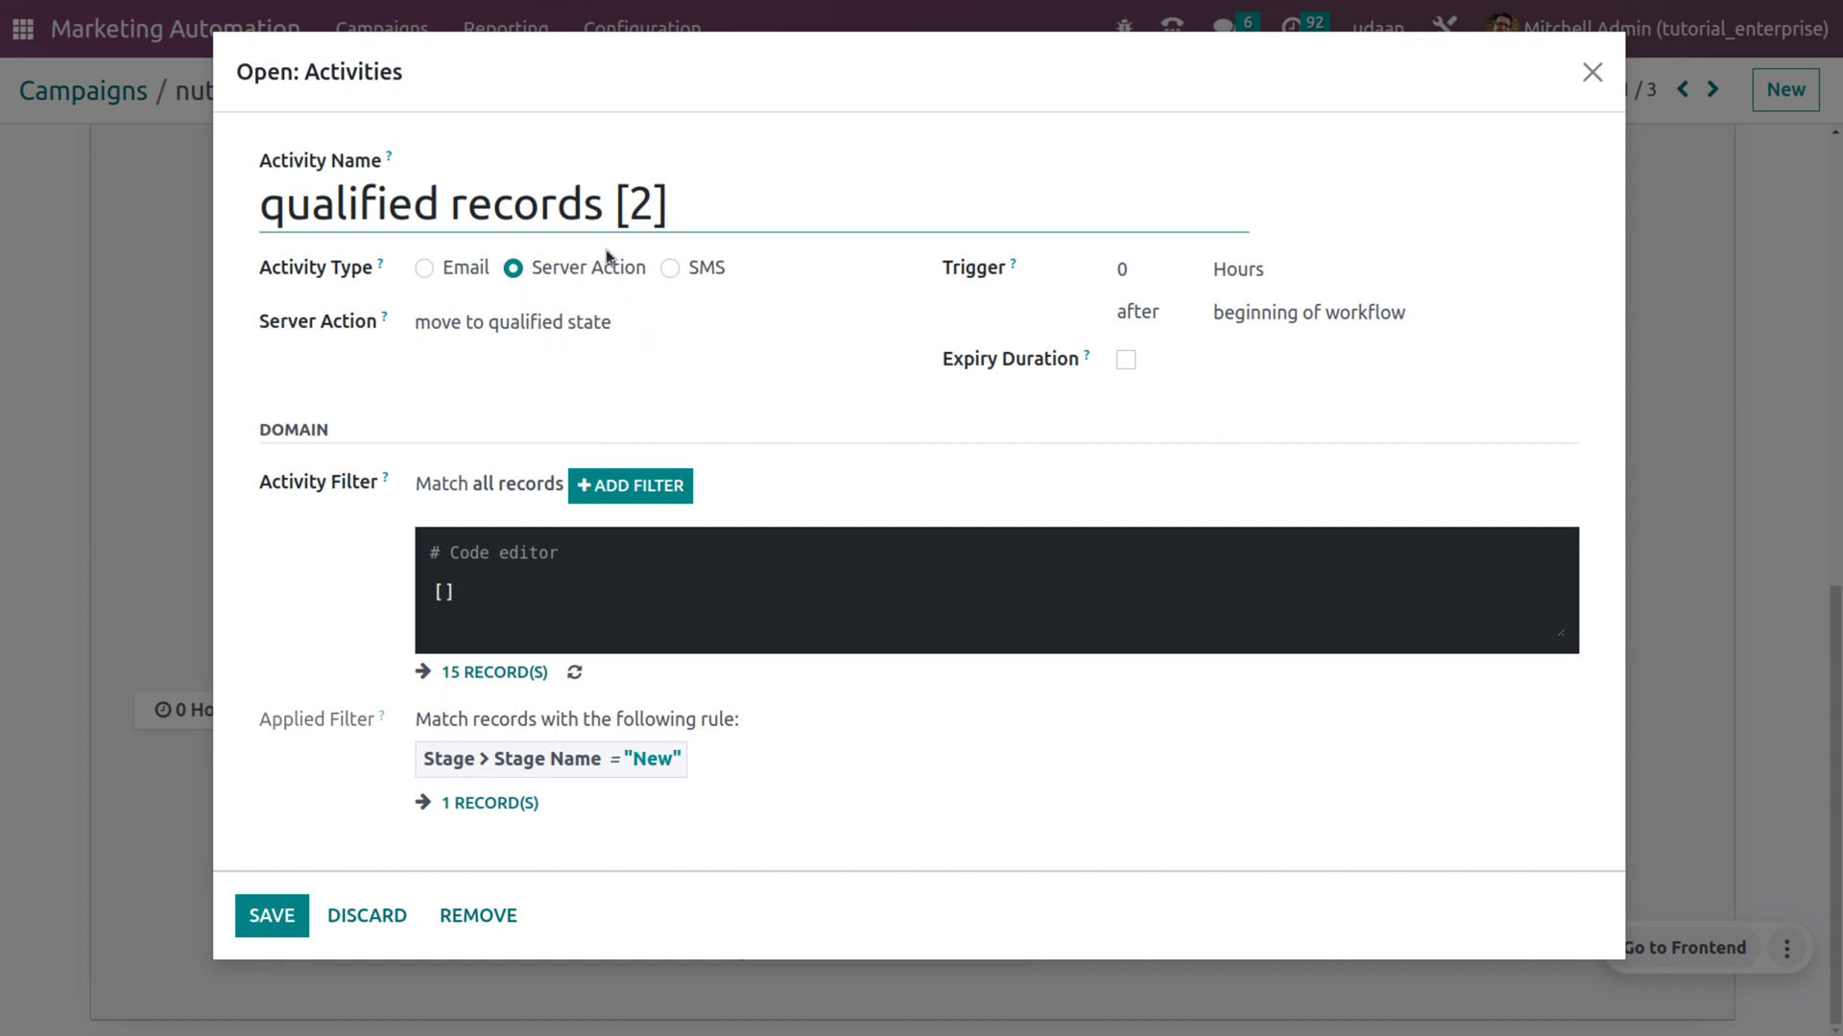
left_click(868, 329)
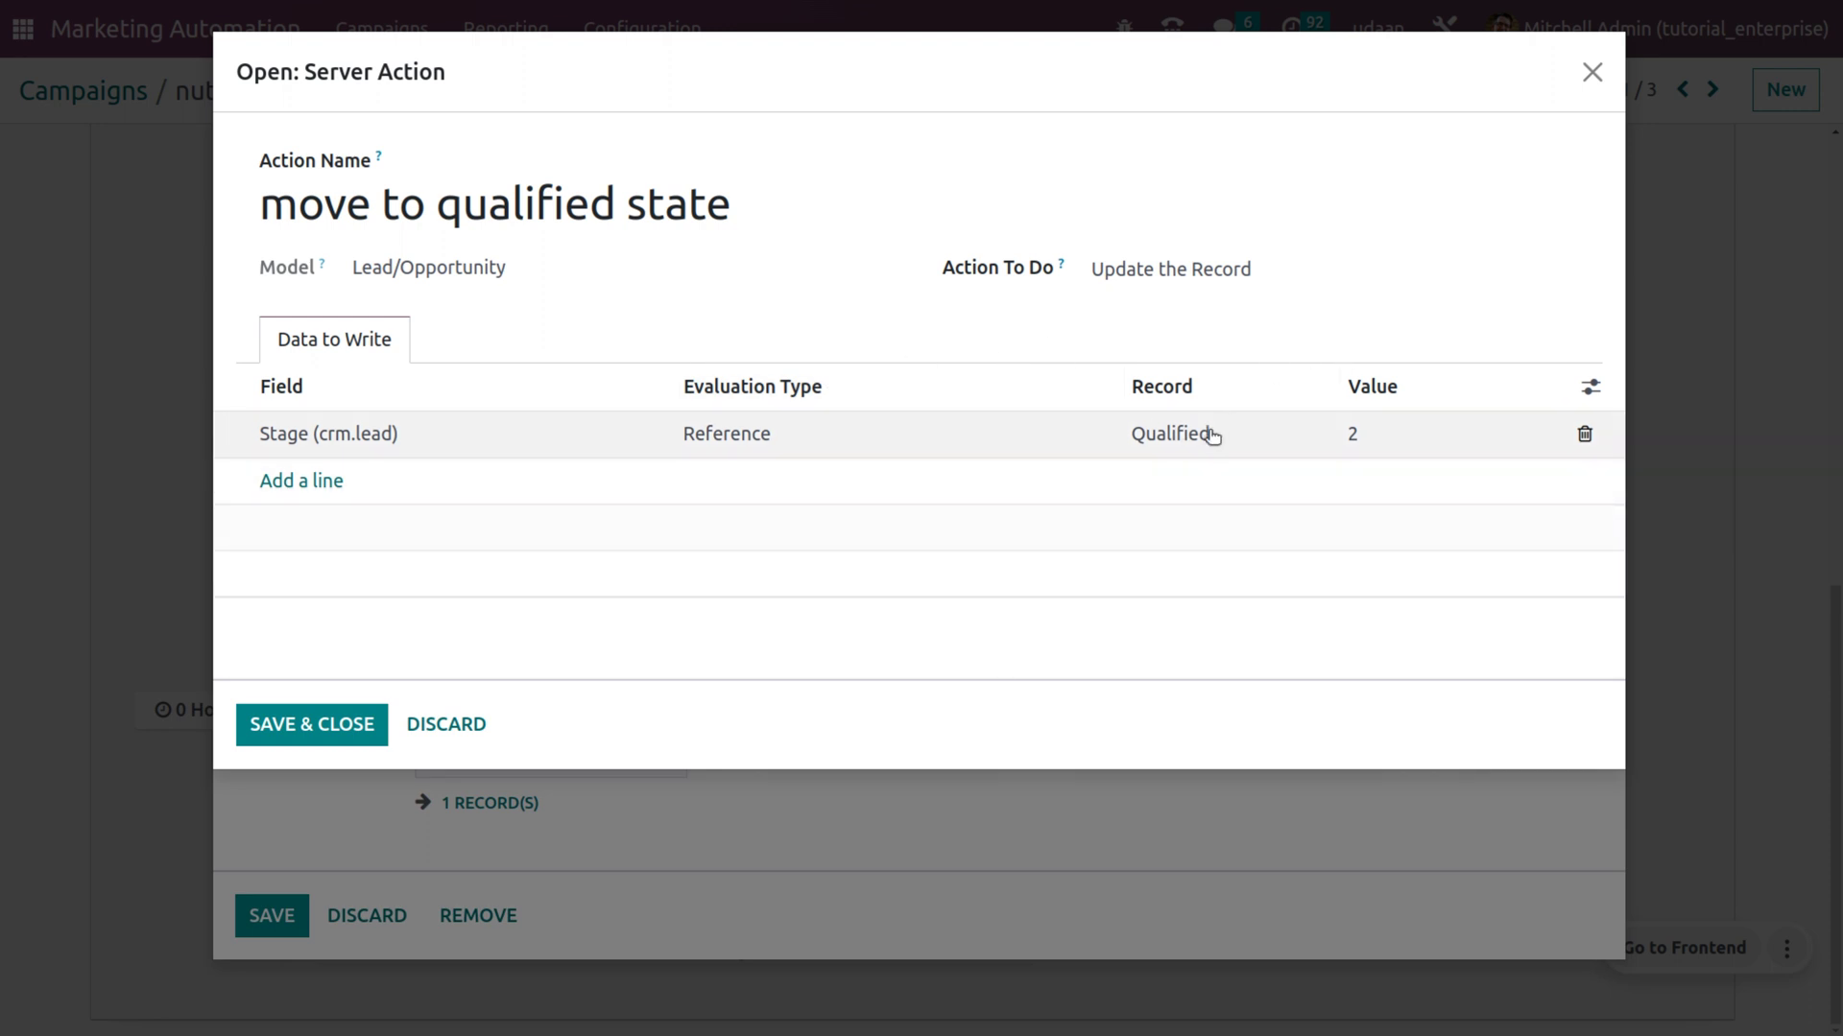
left_click(355, 733)
left_click(277, 818)
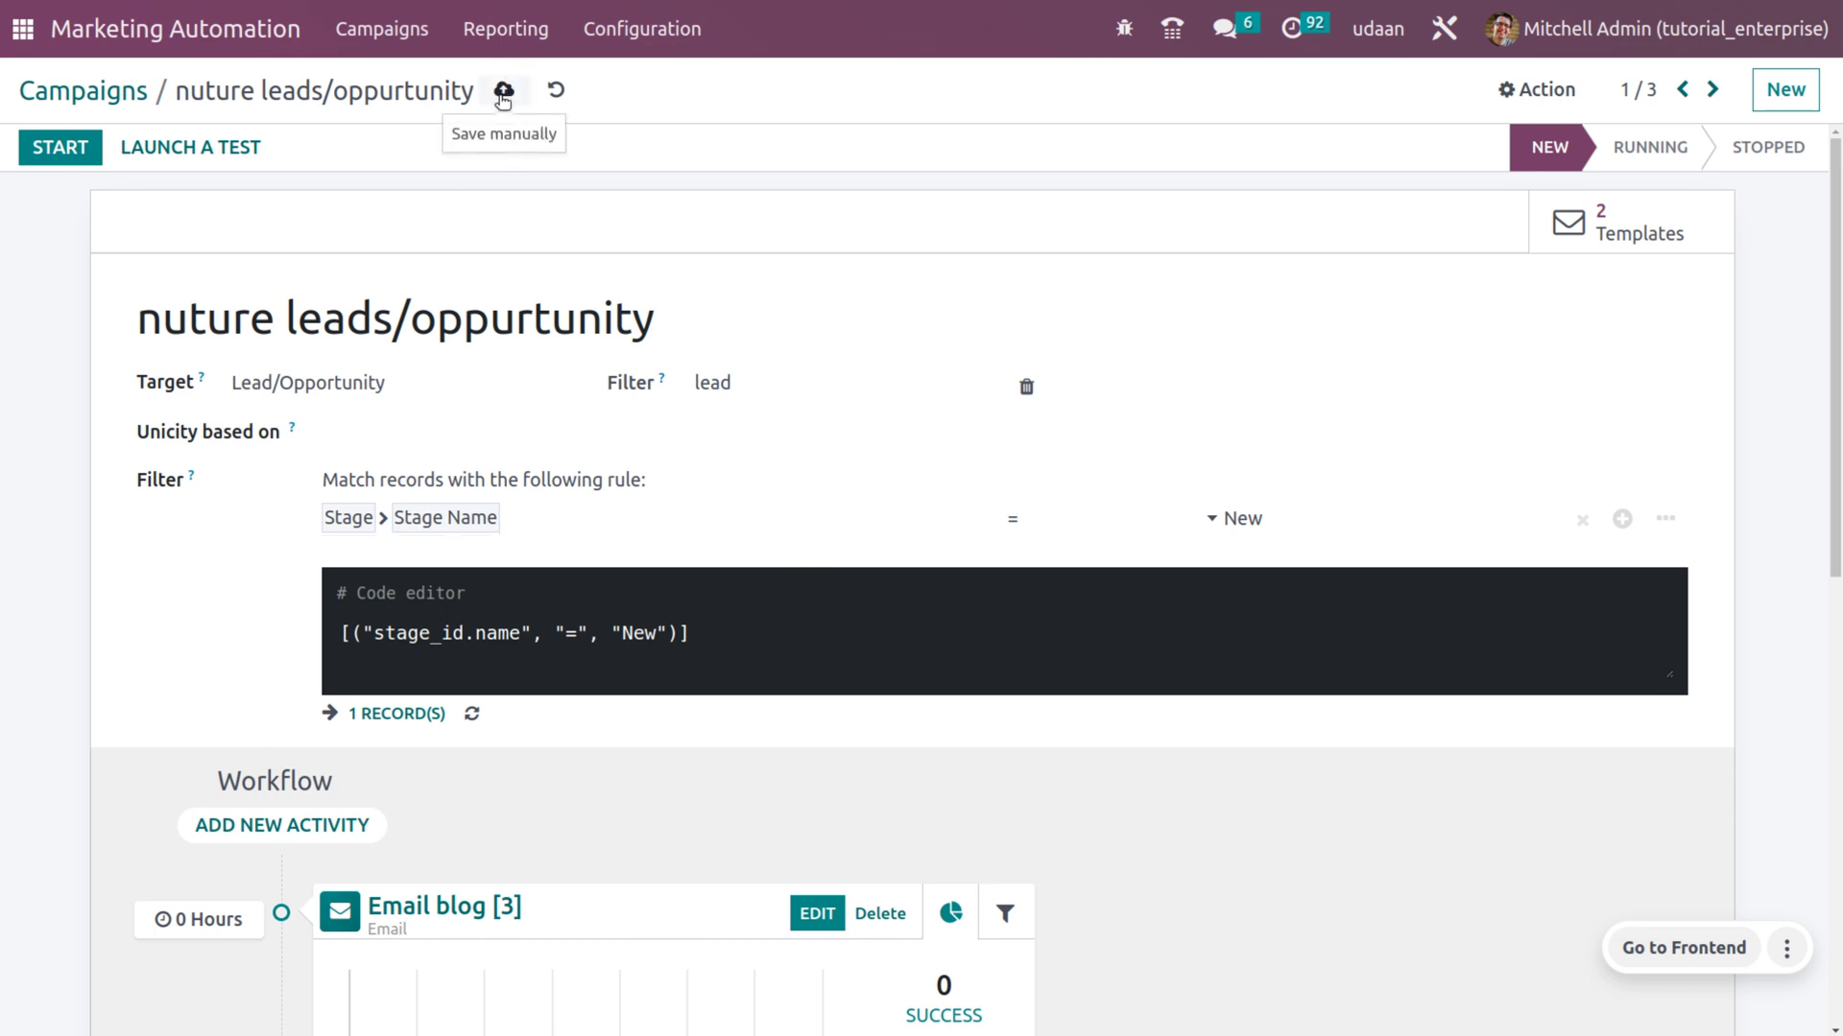
Step: Start then stop the nuture leads/oppurtunity campaign and view its one running participant
left_click(64, 156)
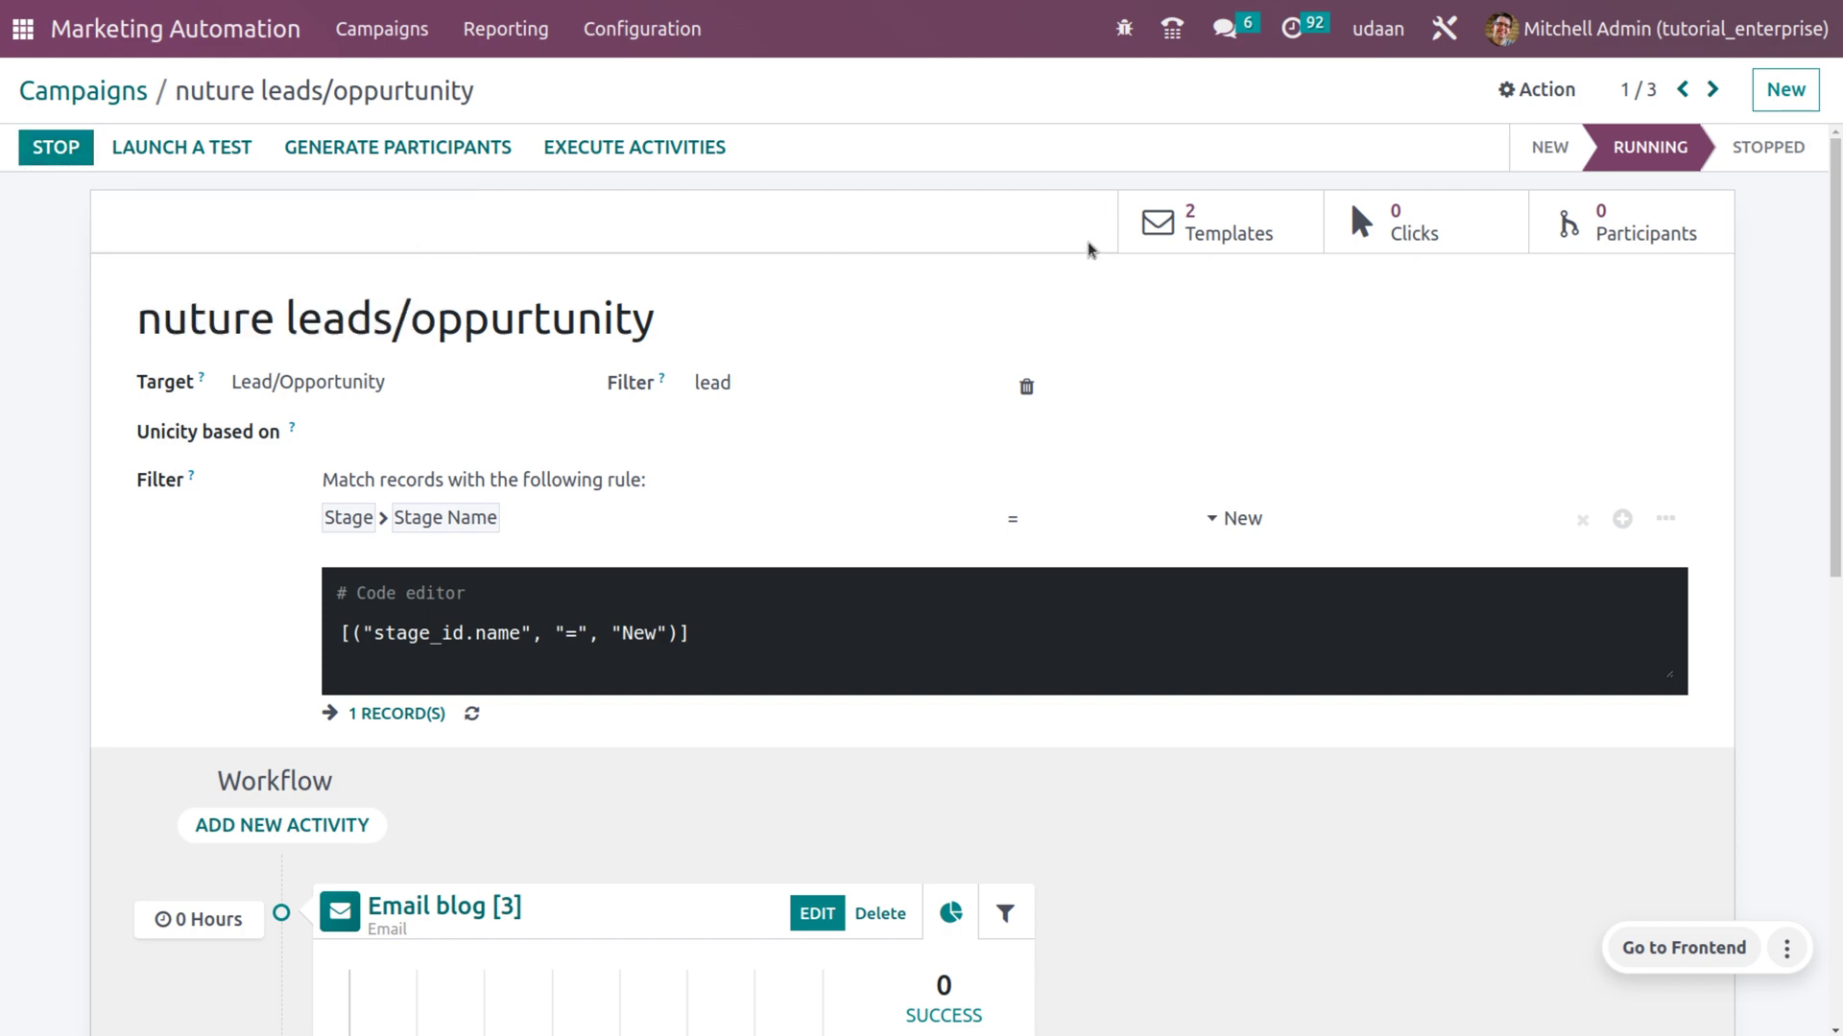
left_click(91, 149)
left_click(1713, 90)
left_click(1691, 244)
Step: Return to the Campaigns board, then open the CRM pipeline from the home menu
left_click(119, 96)
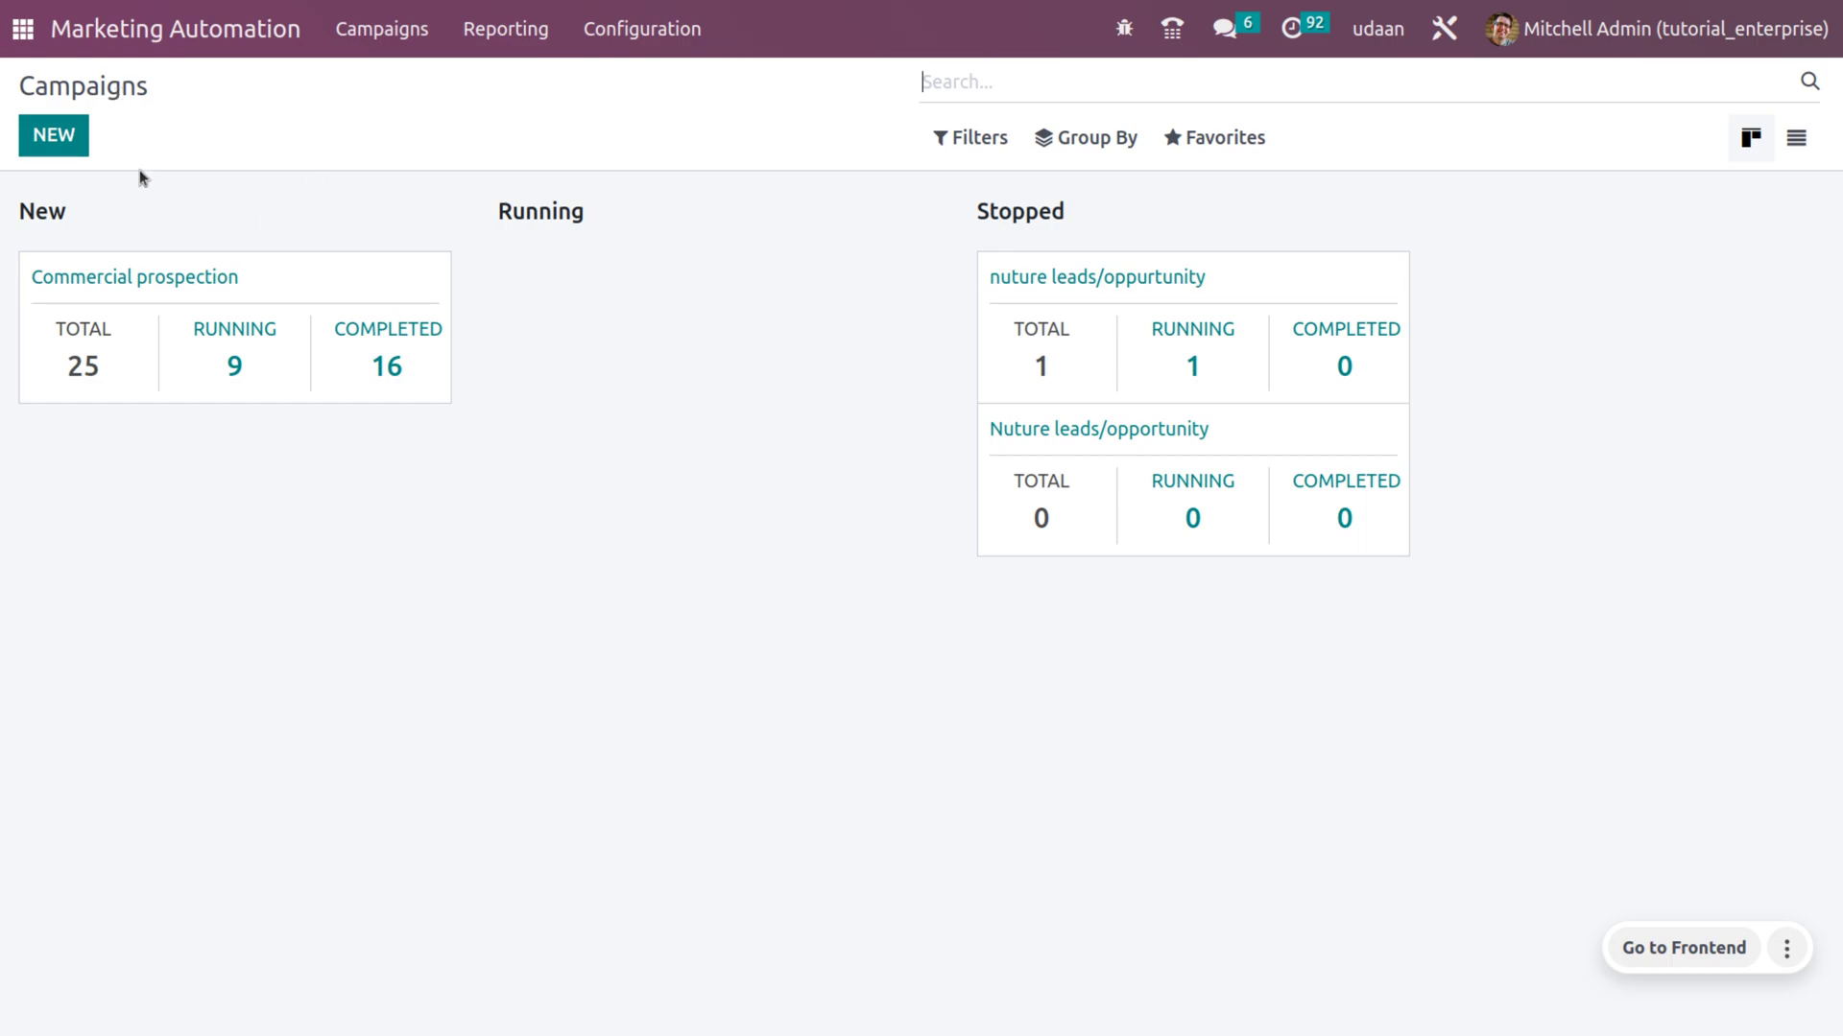
left_click(18, 44)
key("Return")
Step: Go back to Marketing Automation using the 'mark' search
left_click(23, 35)
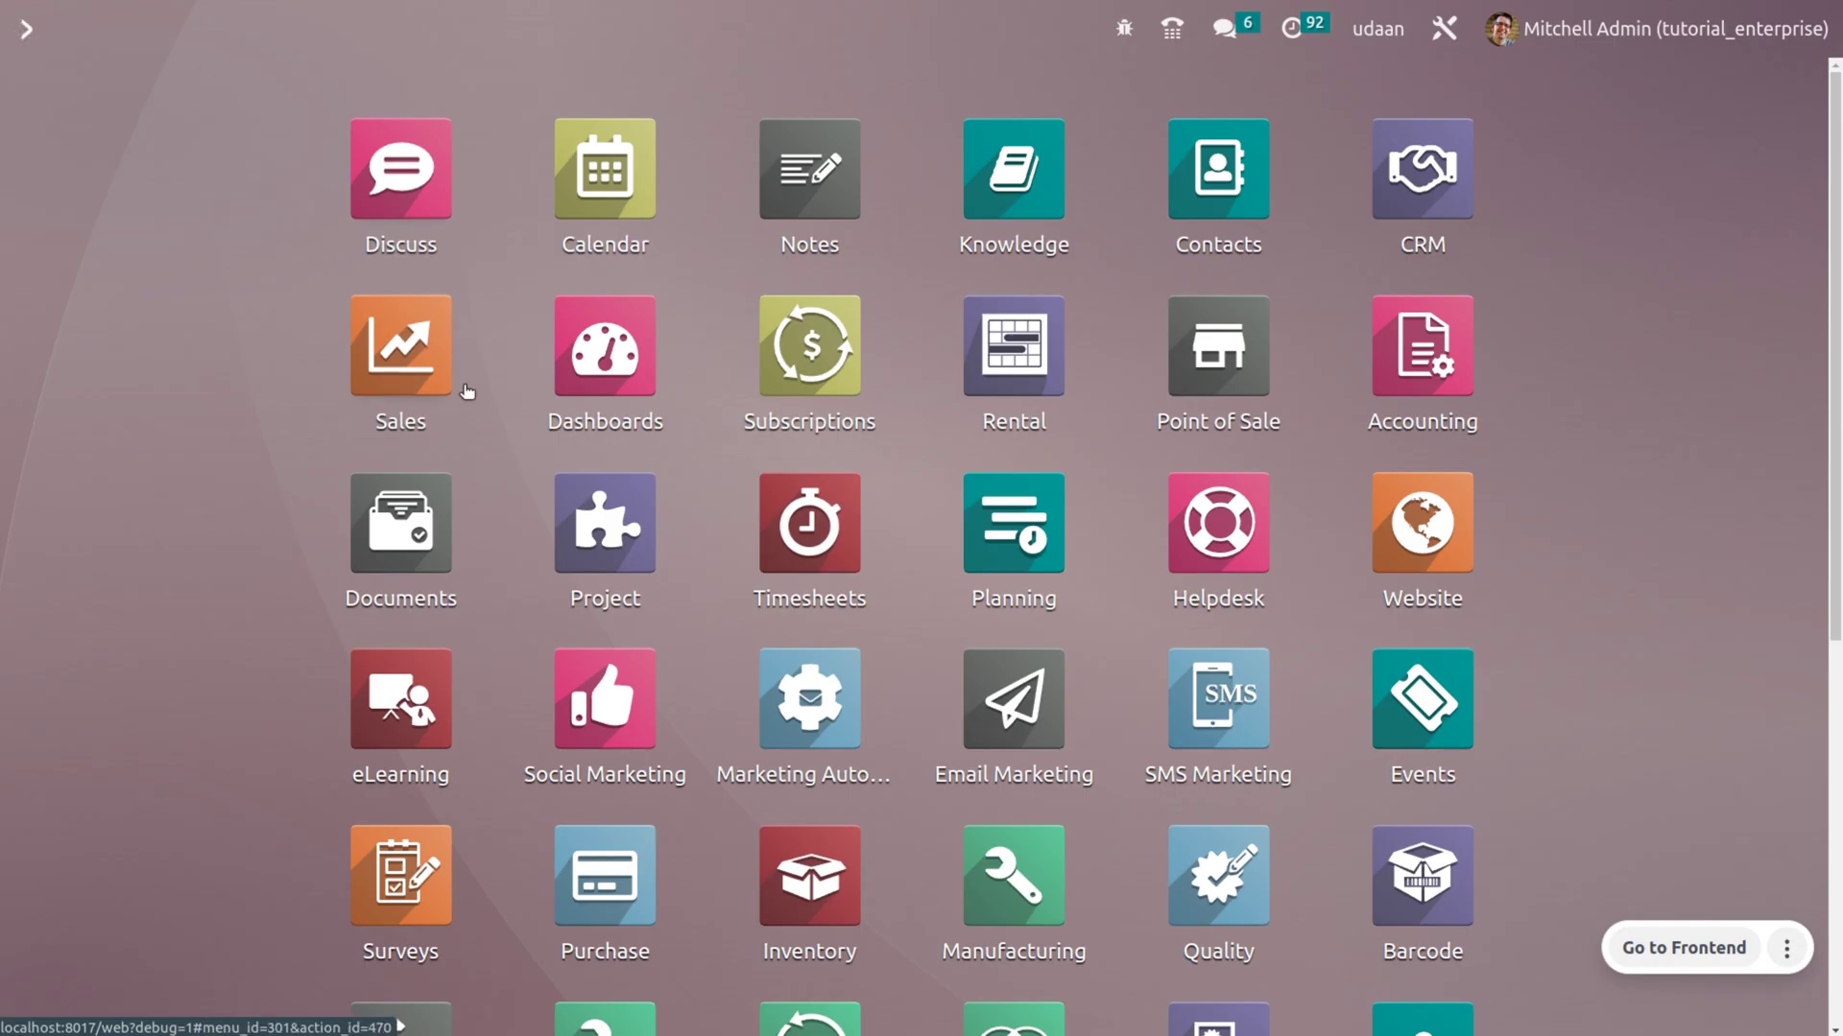
type("mark")
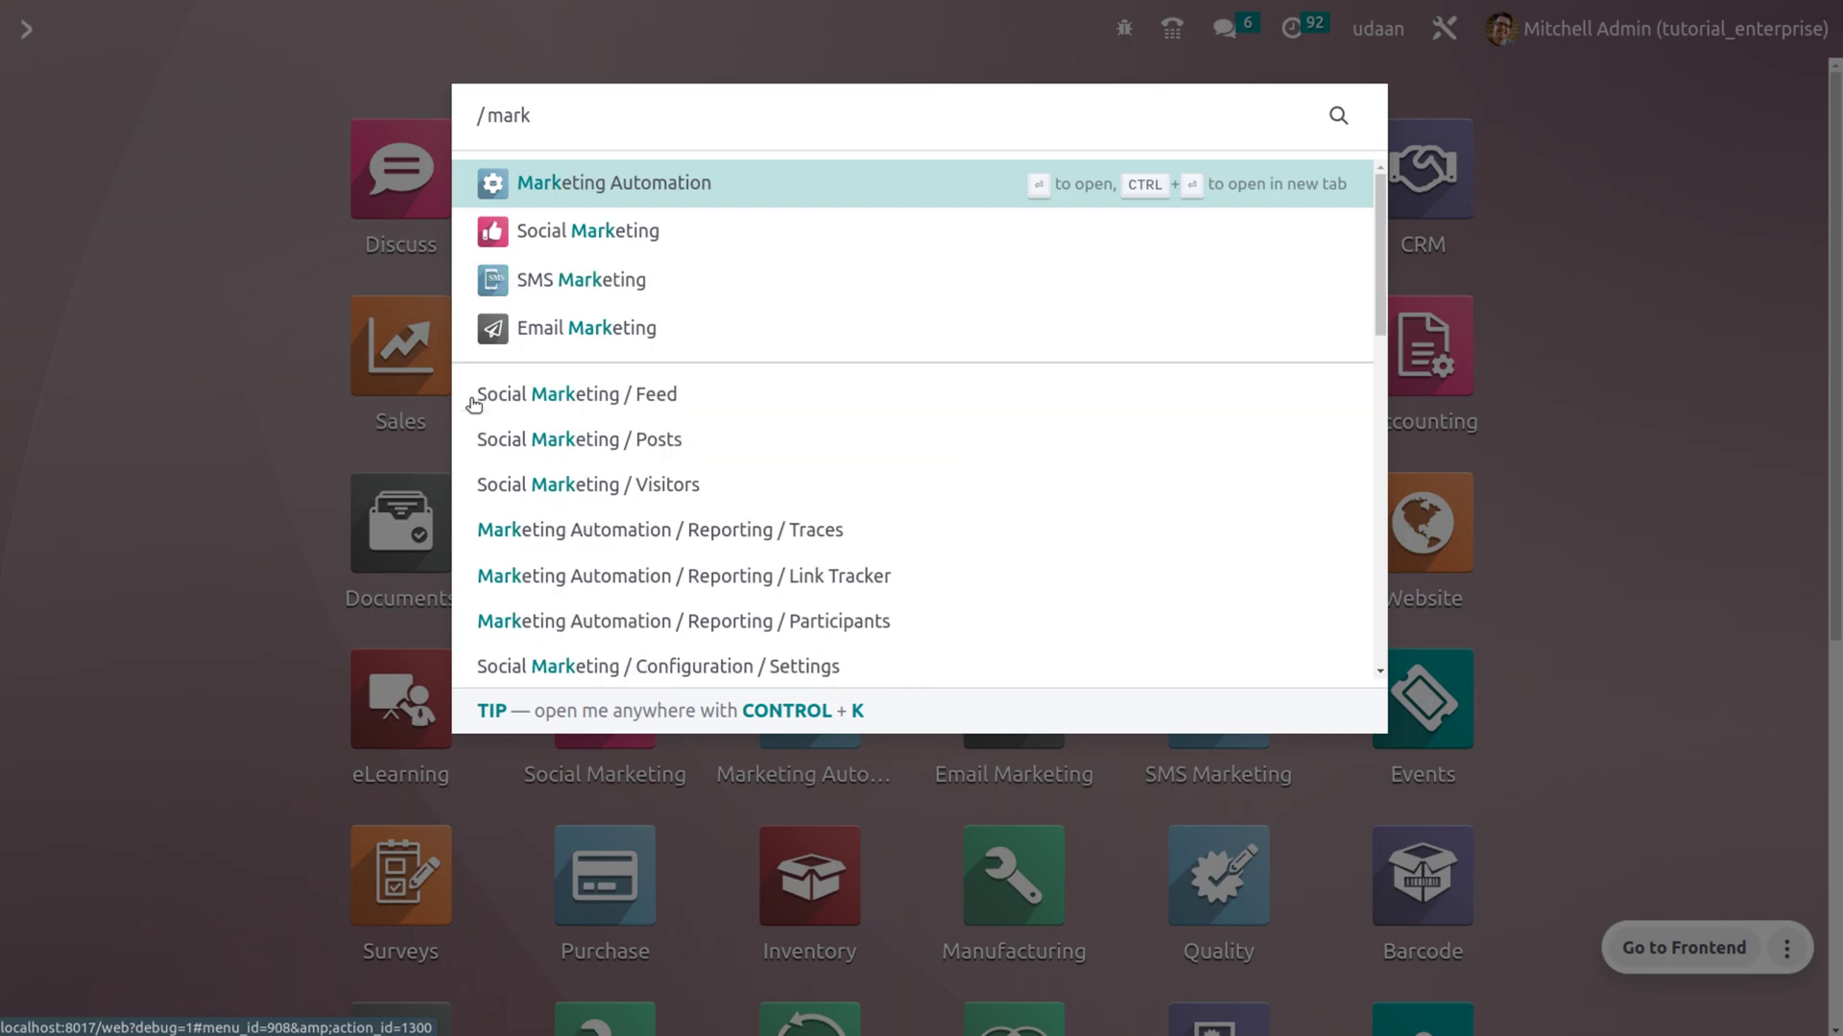
key("Return")
Step: Open the Link Tracker statistics and chart the Count measure instead of clicks
left_click(506, 26)
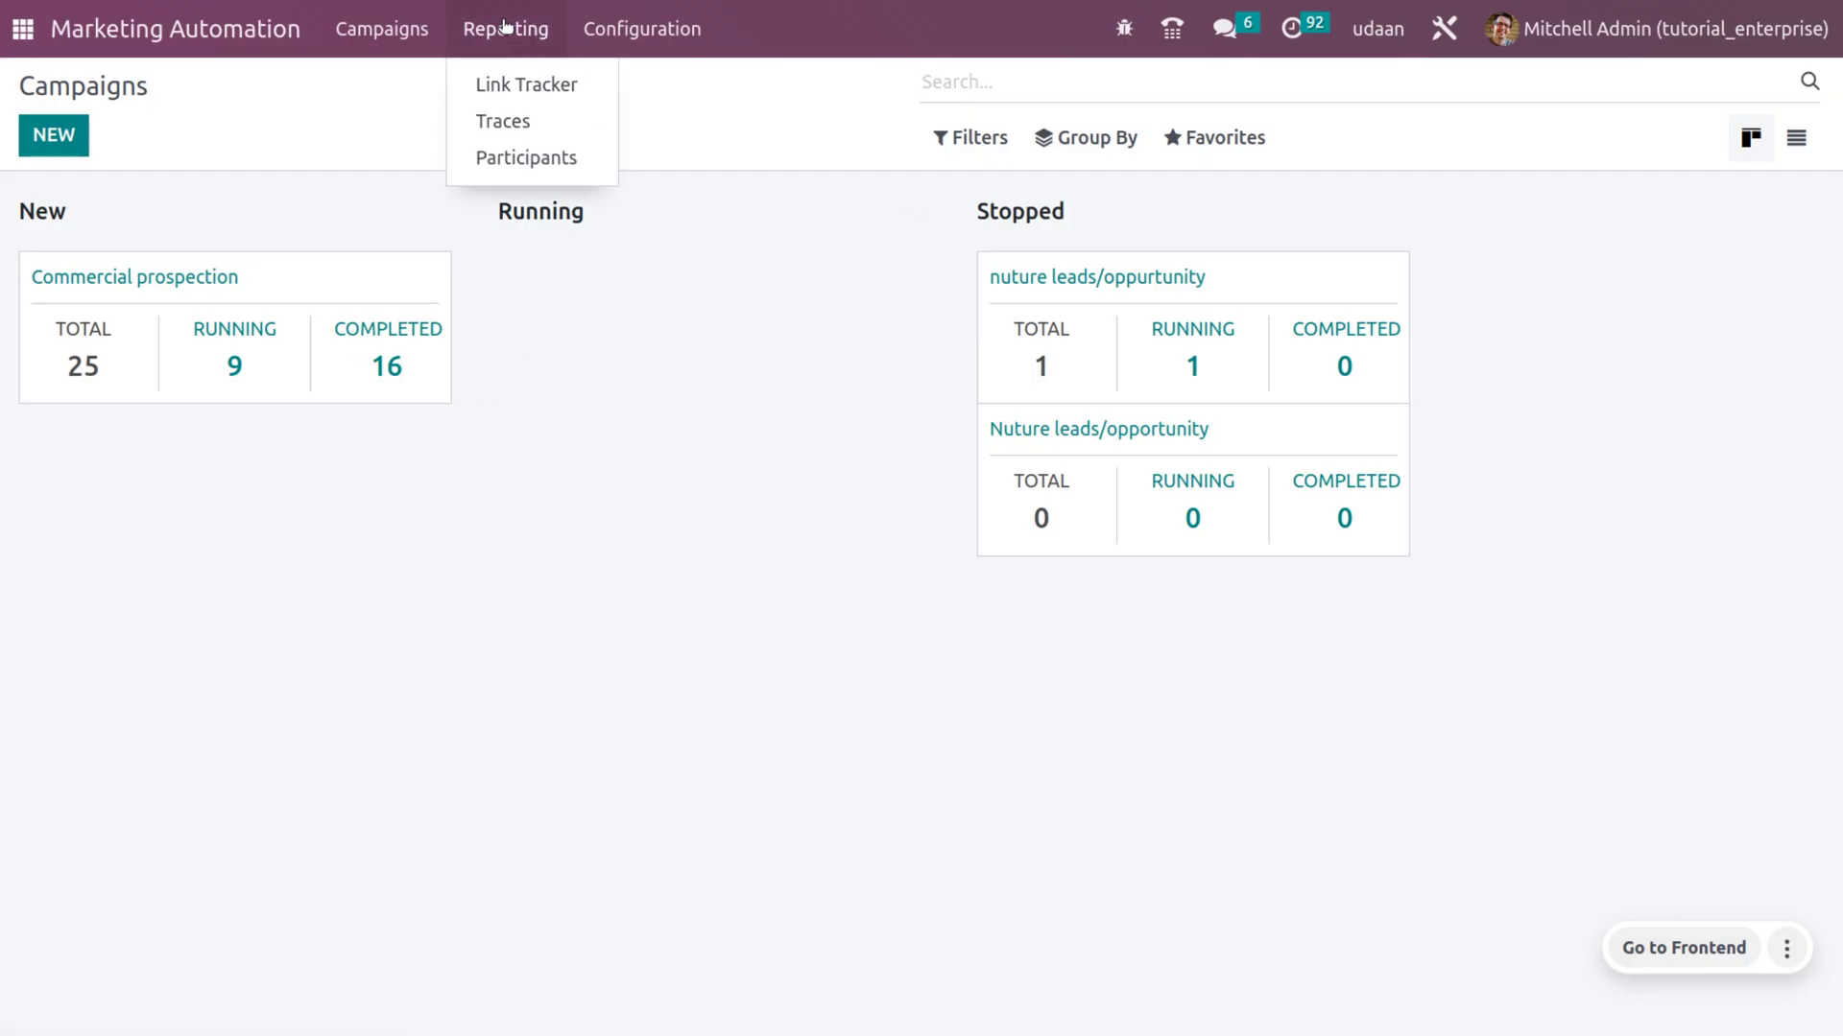
left_click(531, 81)
left_click(132, 151)
left_click(88, 239)
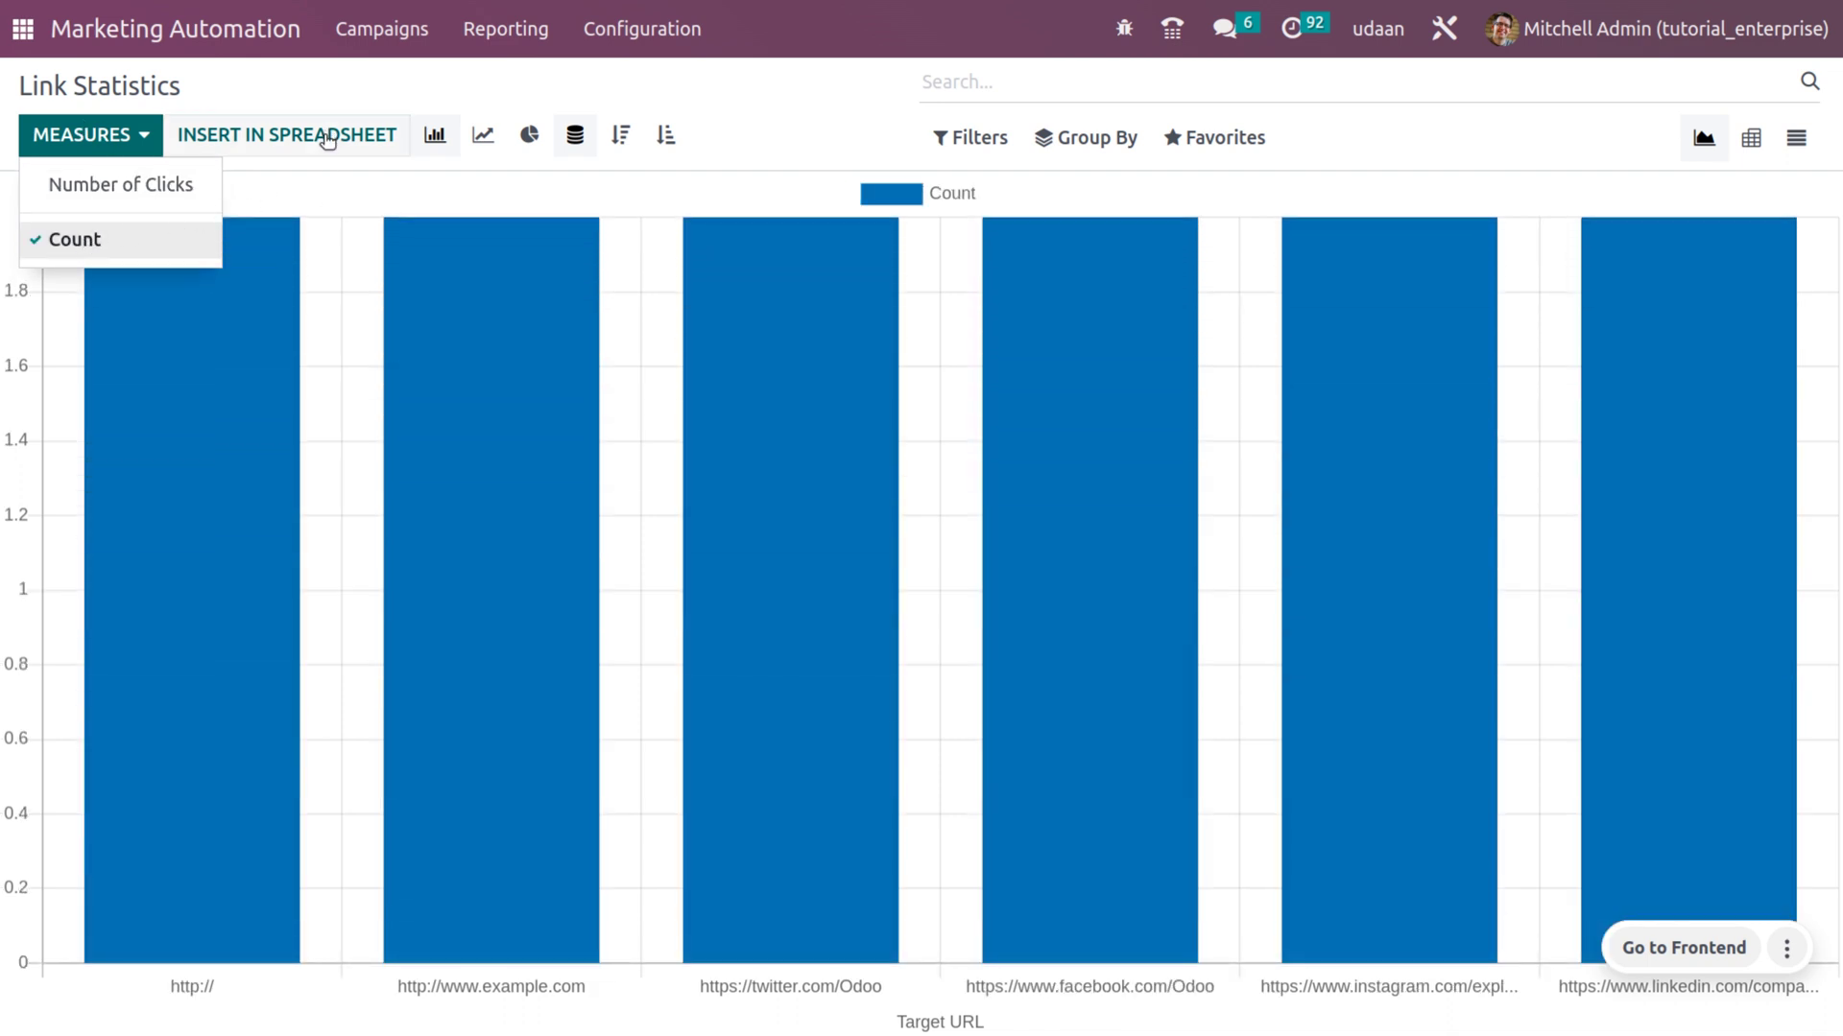
Step: Compare line and pie charts, toggle stacked, cumulative and sort orders, then view the Traces report
left_click(435, 138)
left_click(479, 138)
left_click(531, 137)
left_click(482, 136)
left_click(575, 139)
left_click(614, 140)
left_click(666, 135)
left_click(729, 139)
left_click(494, 55)
left_click(518, 120)
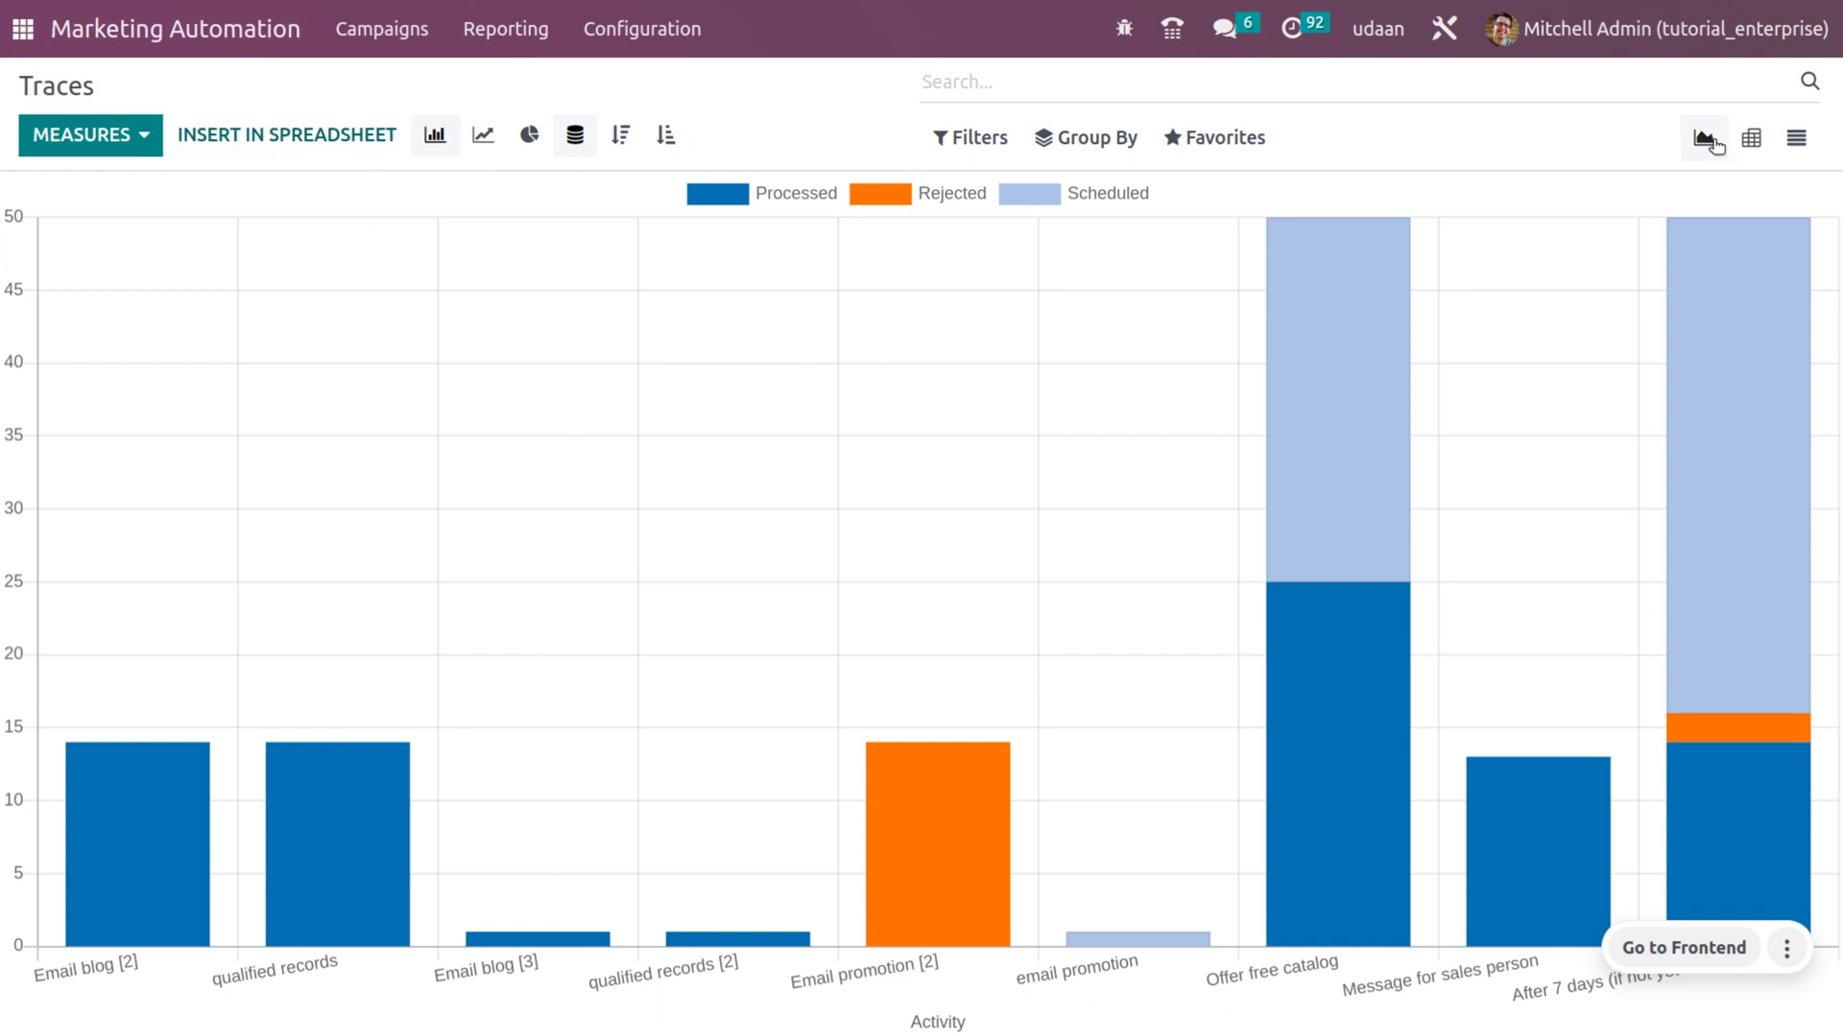
Step: View the traces as a pivot table, then return to the list of all 158 traces
left_click(1751, 144)
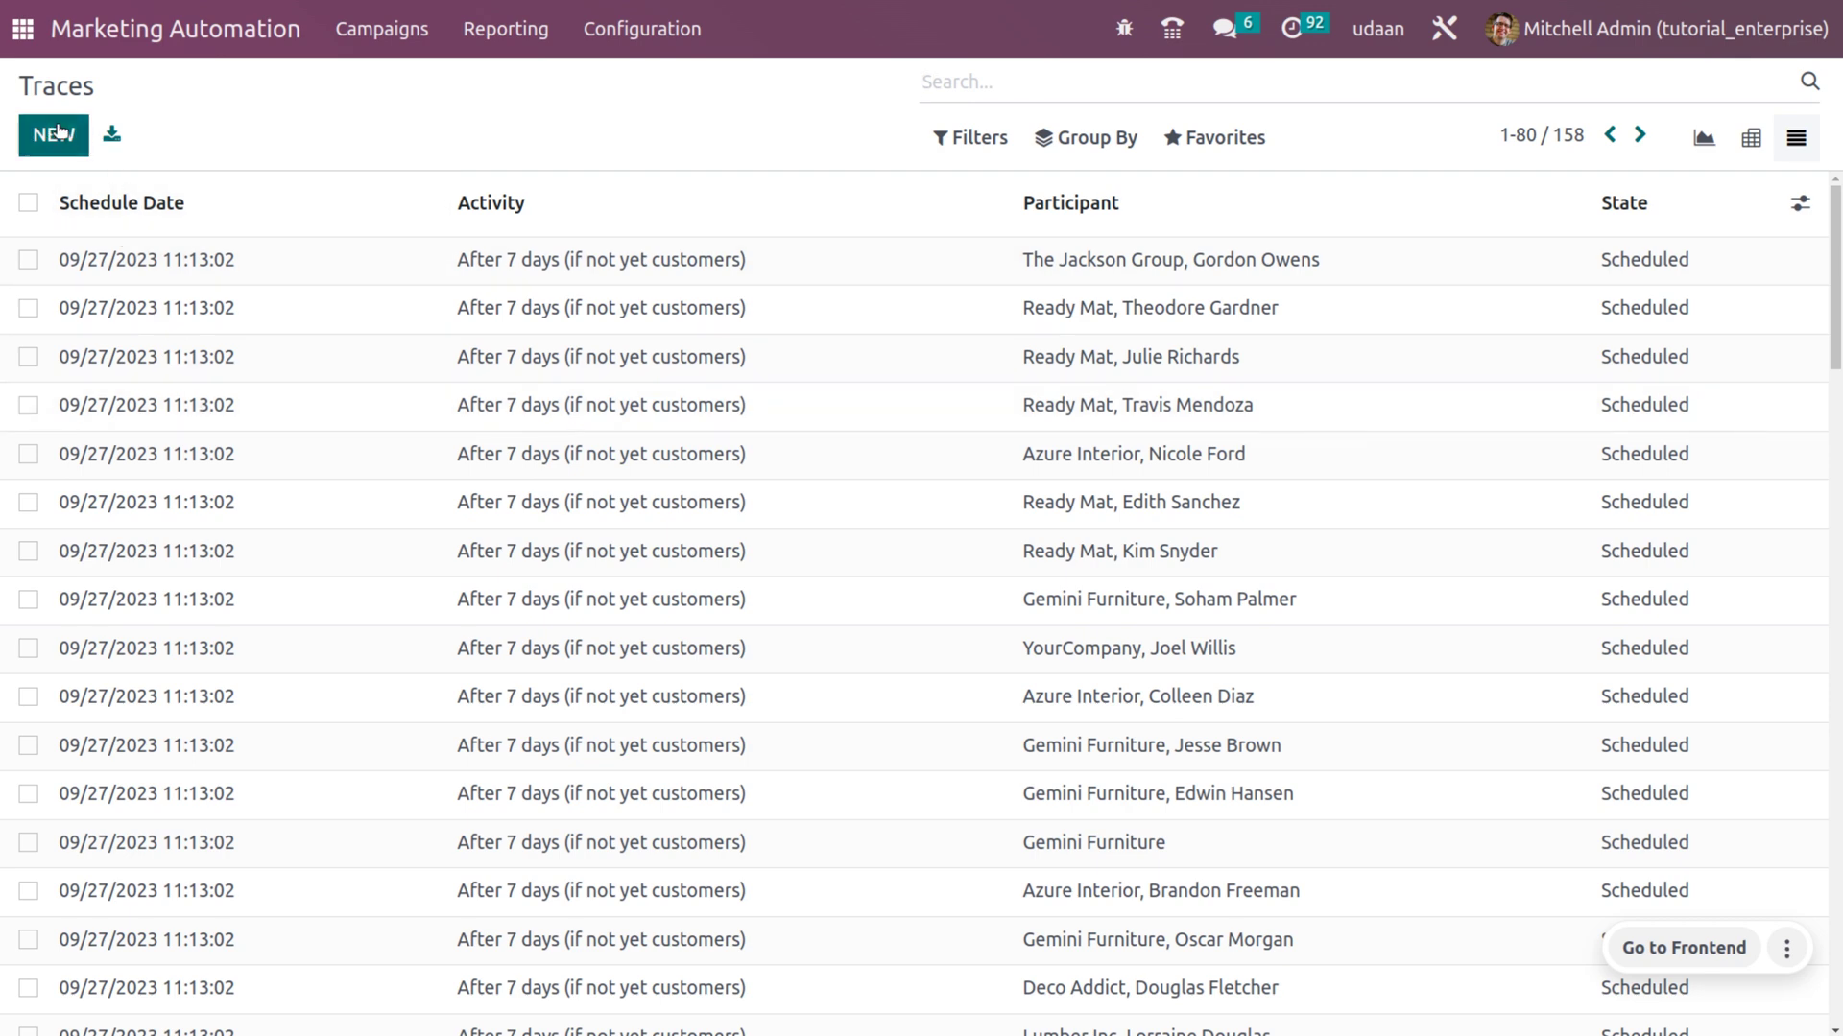
left_click(59, 131)
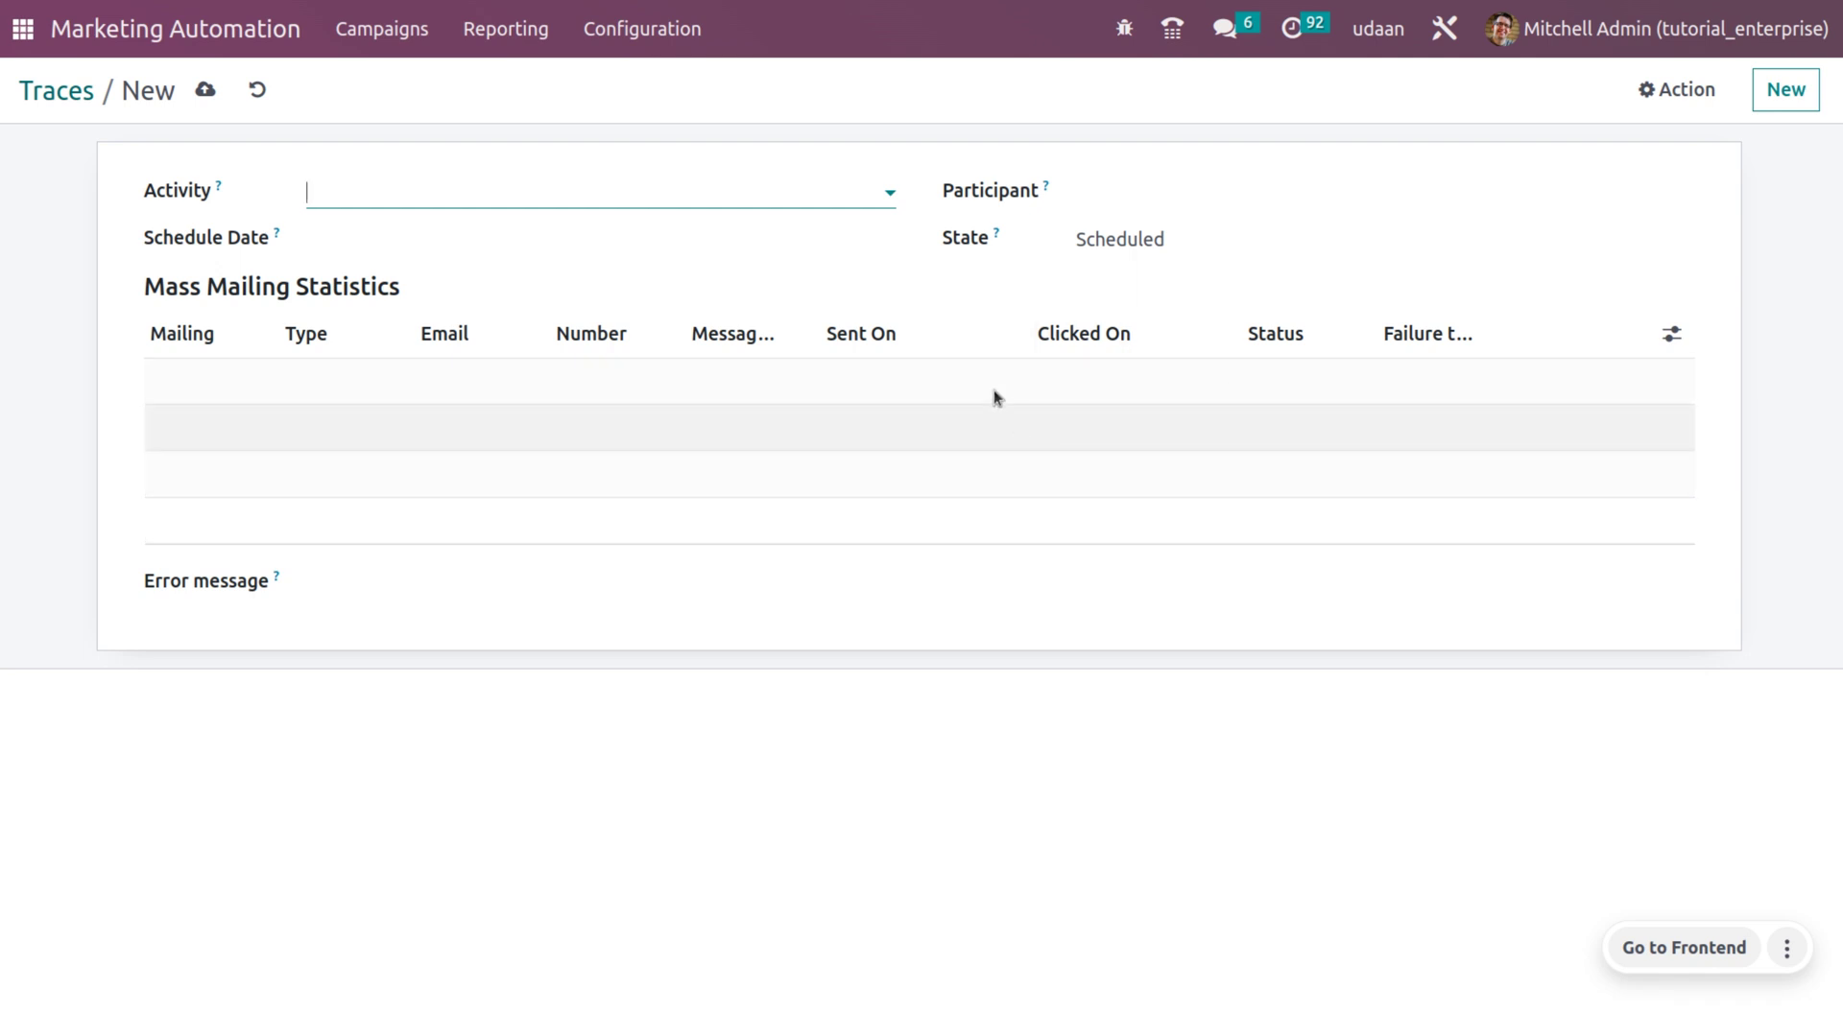
left_click(77, 97)
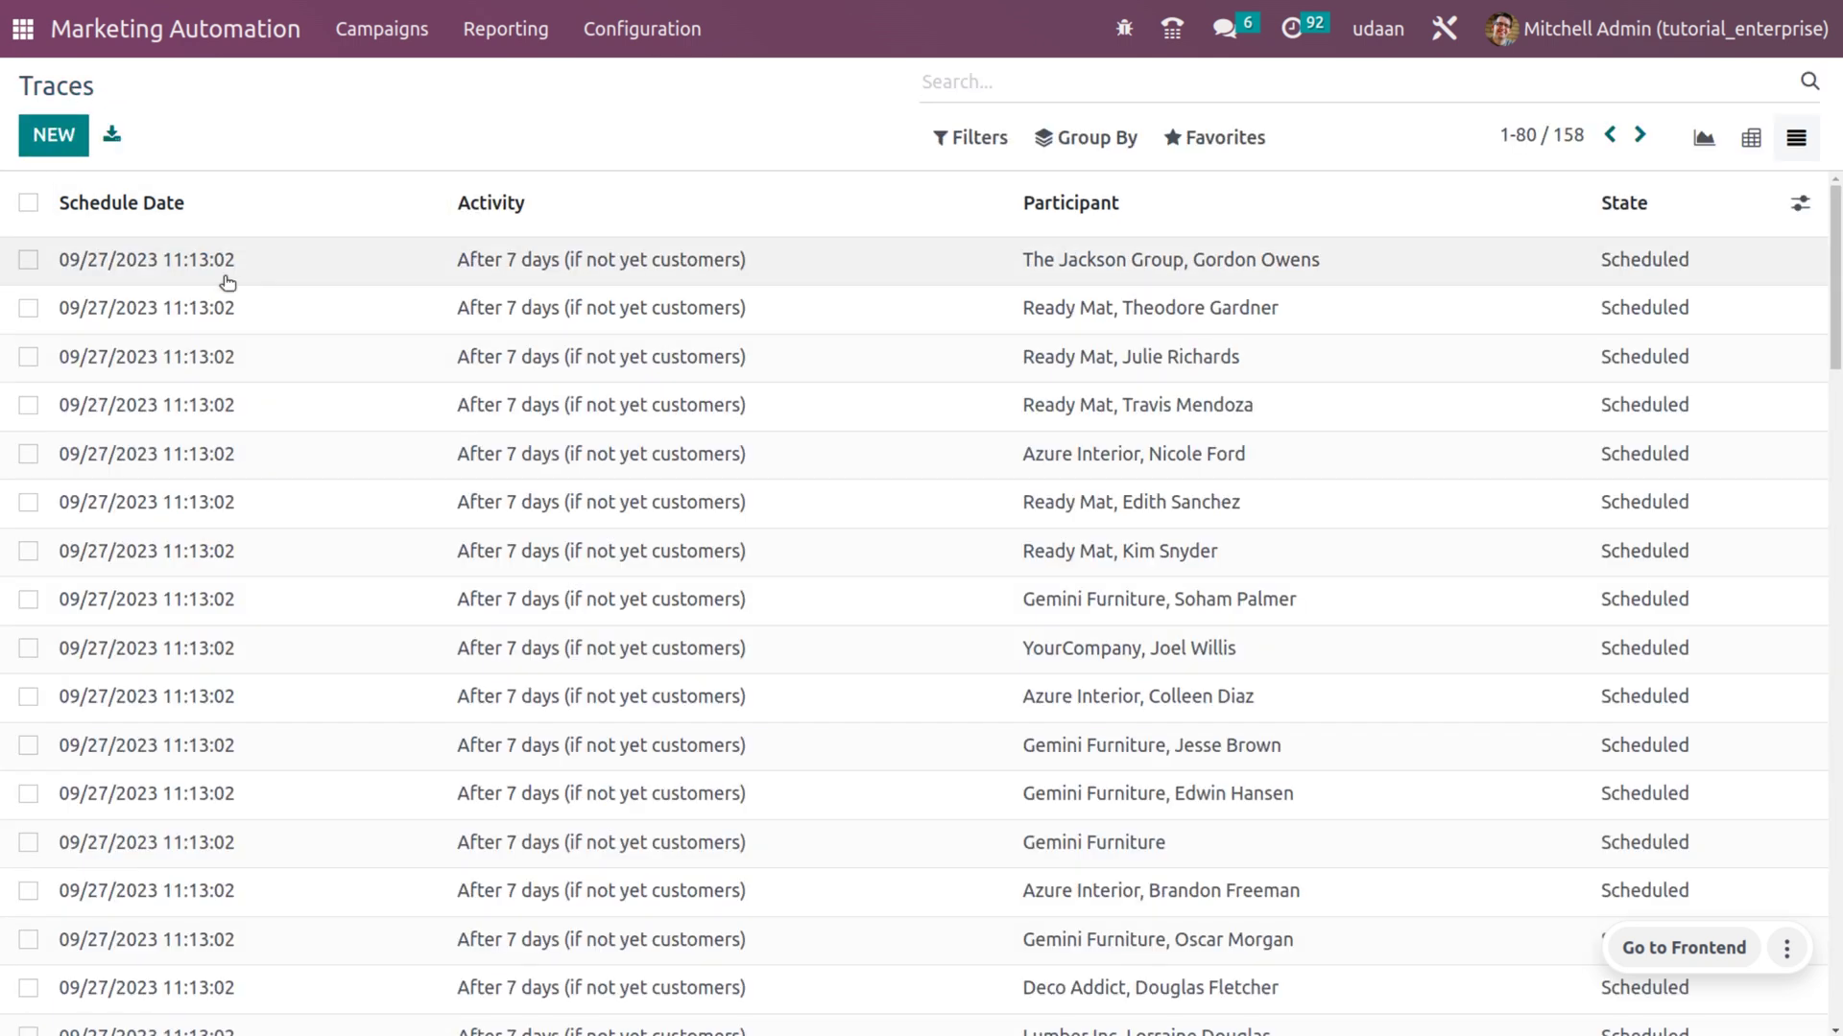
scroll(416, 490, "down", 15)
scroll(423, 518, "down", 3)
scroll(423, 518, "up", 20)
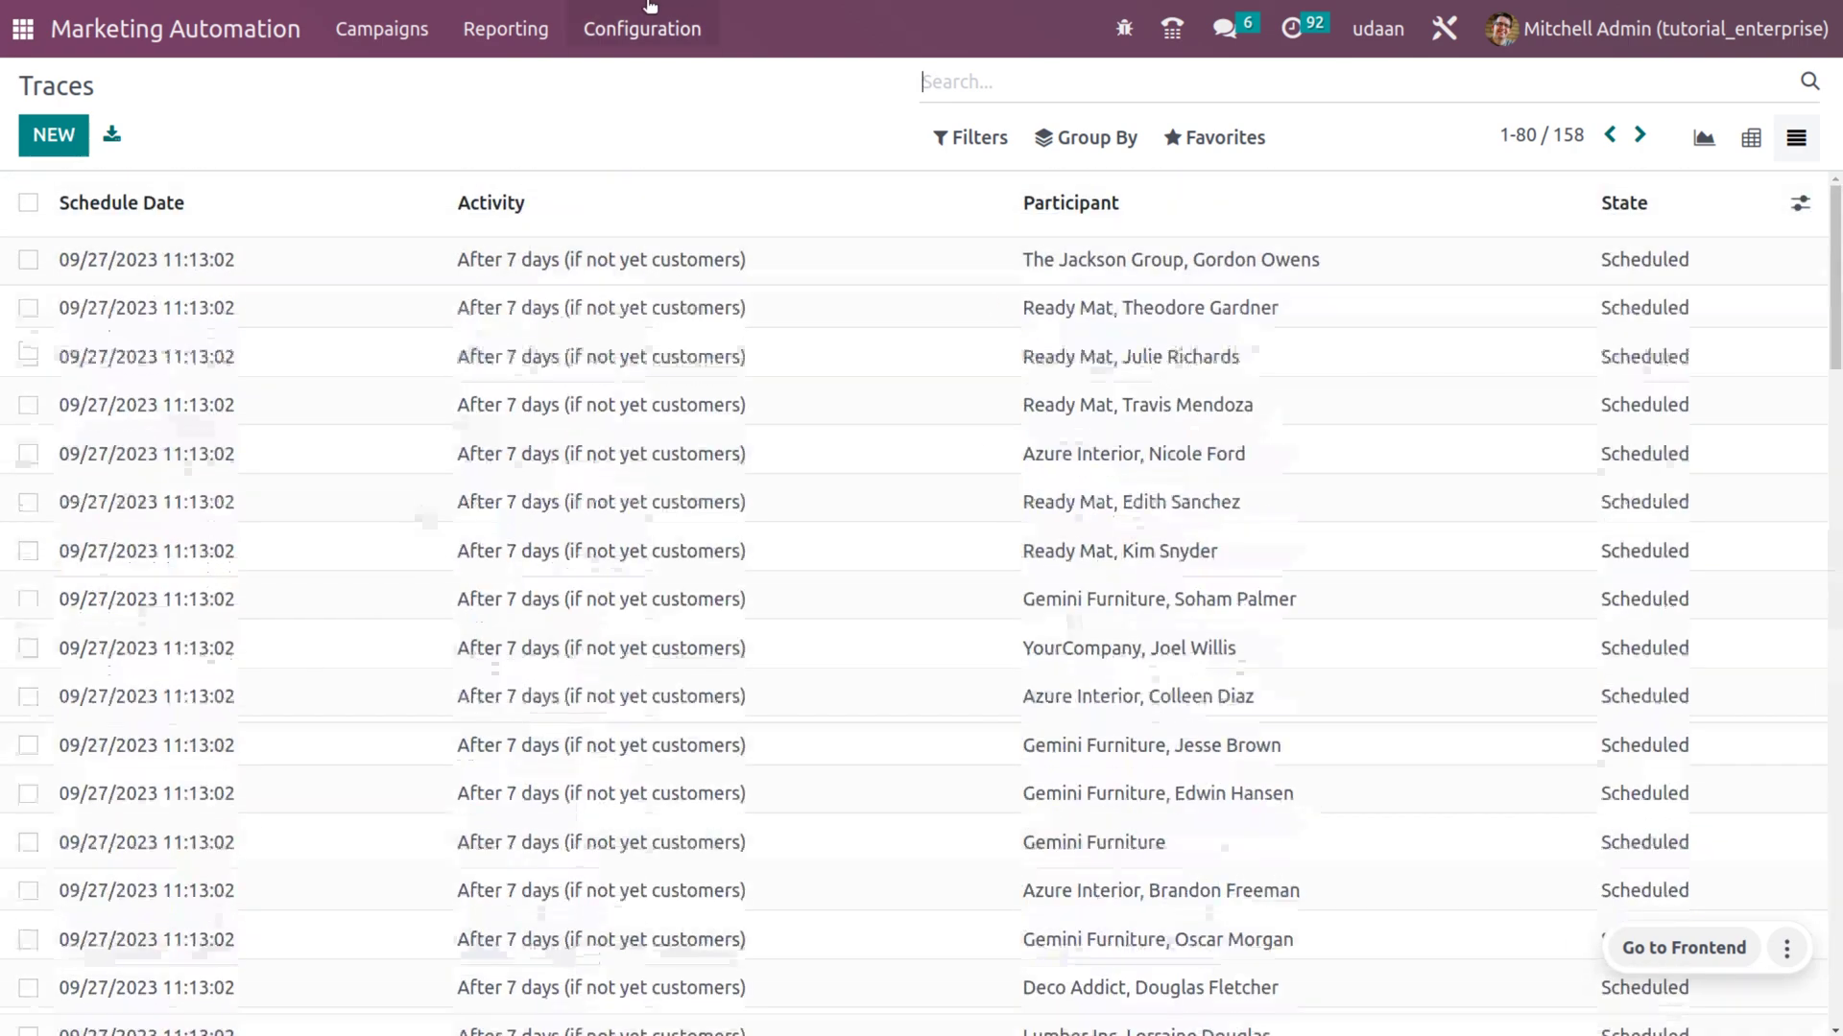
left_click(518, 29)
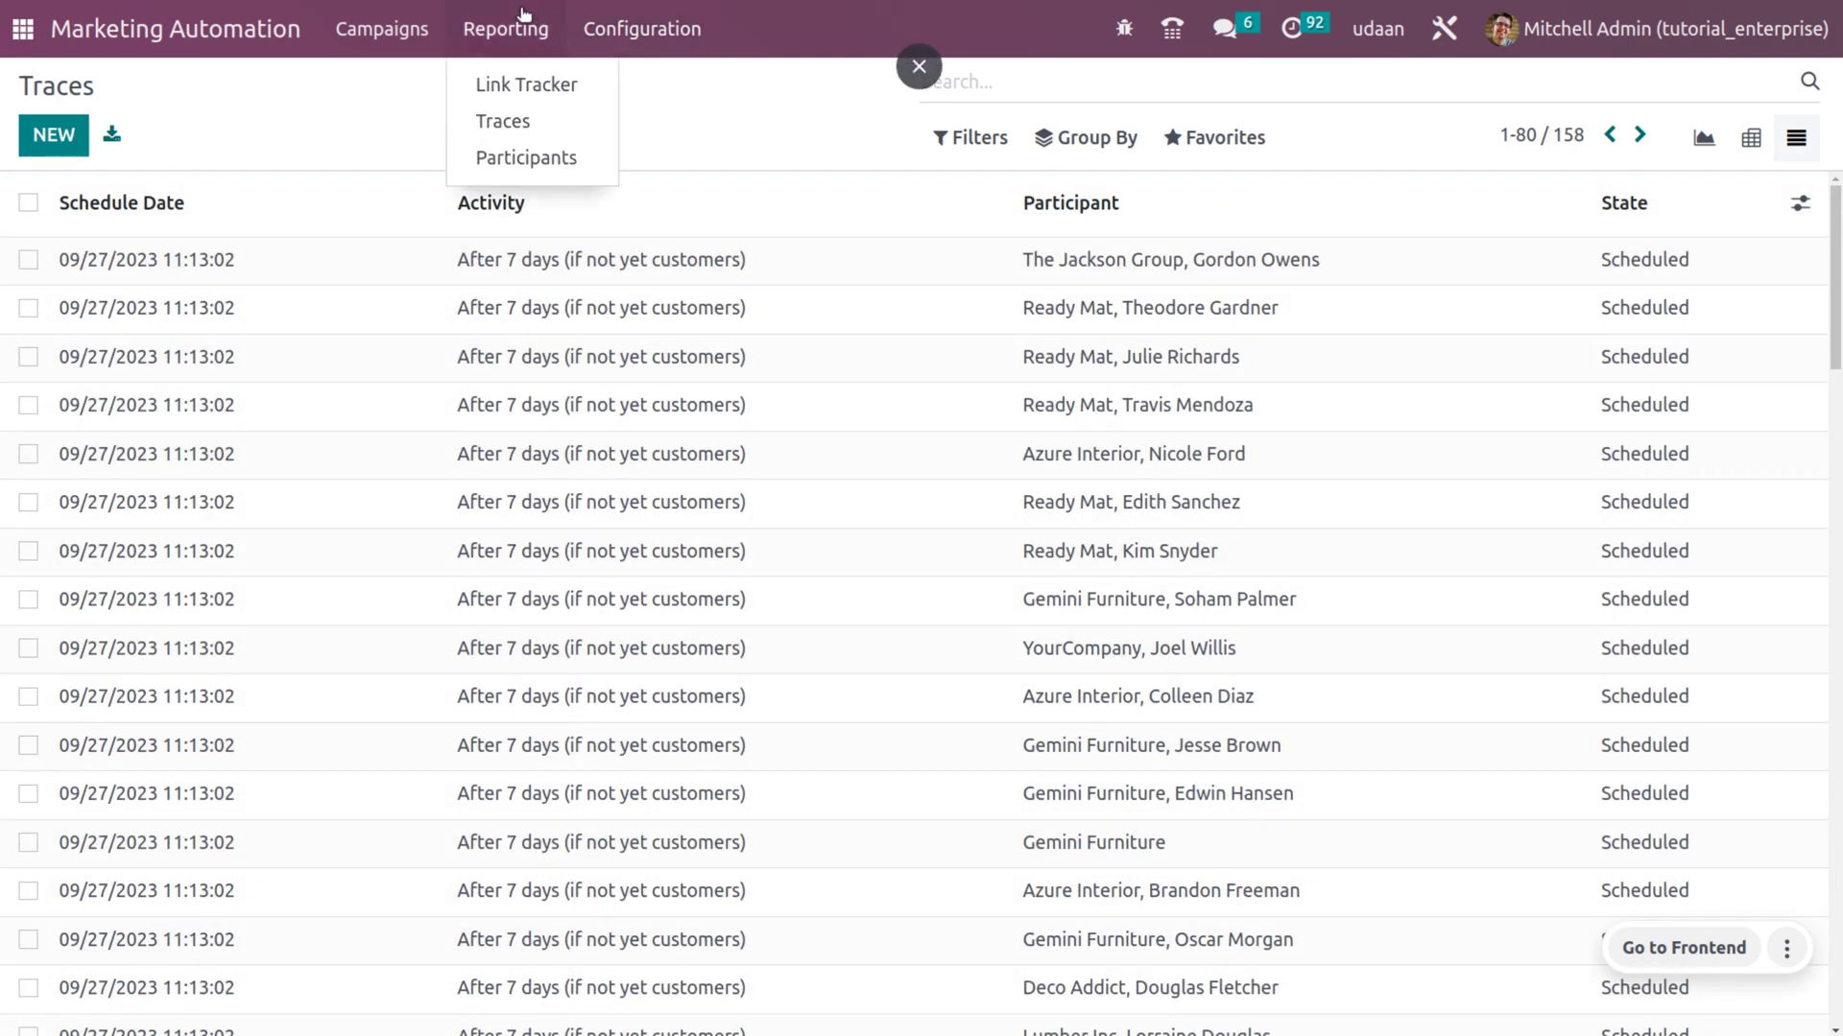
Step: Open the Participants report in Pivot view, dismissing the access errors from attempting List view
left_click(534, 158)
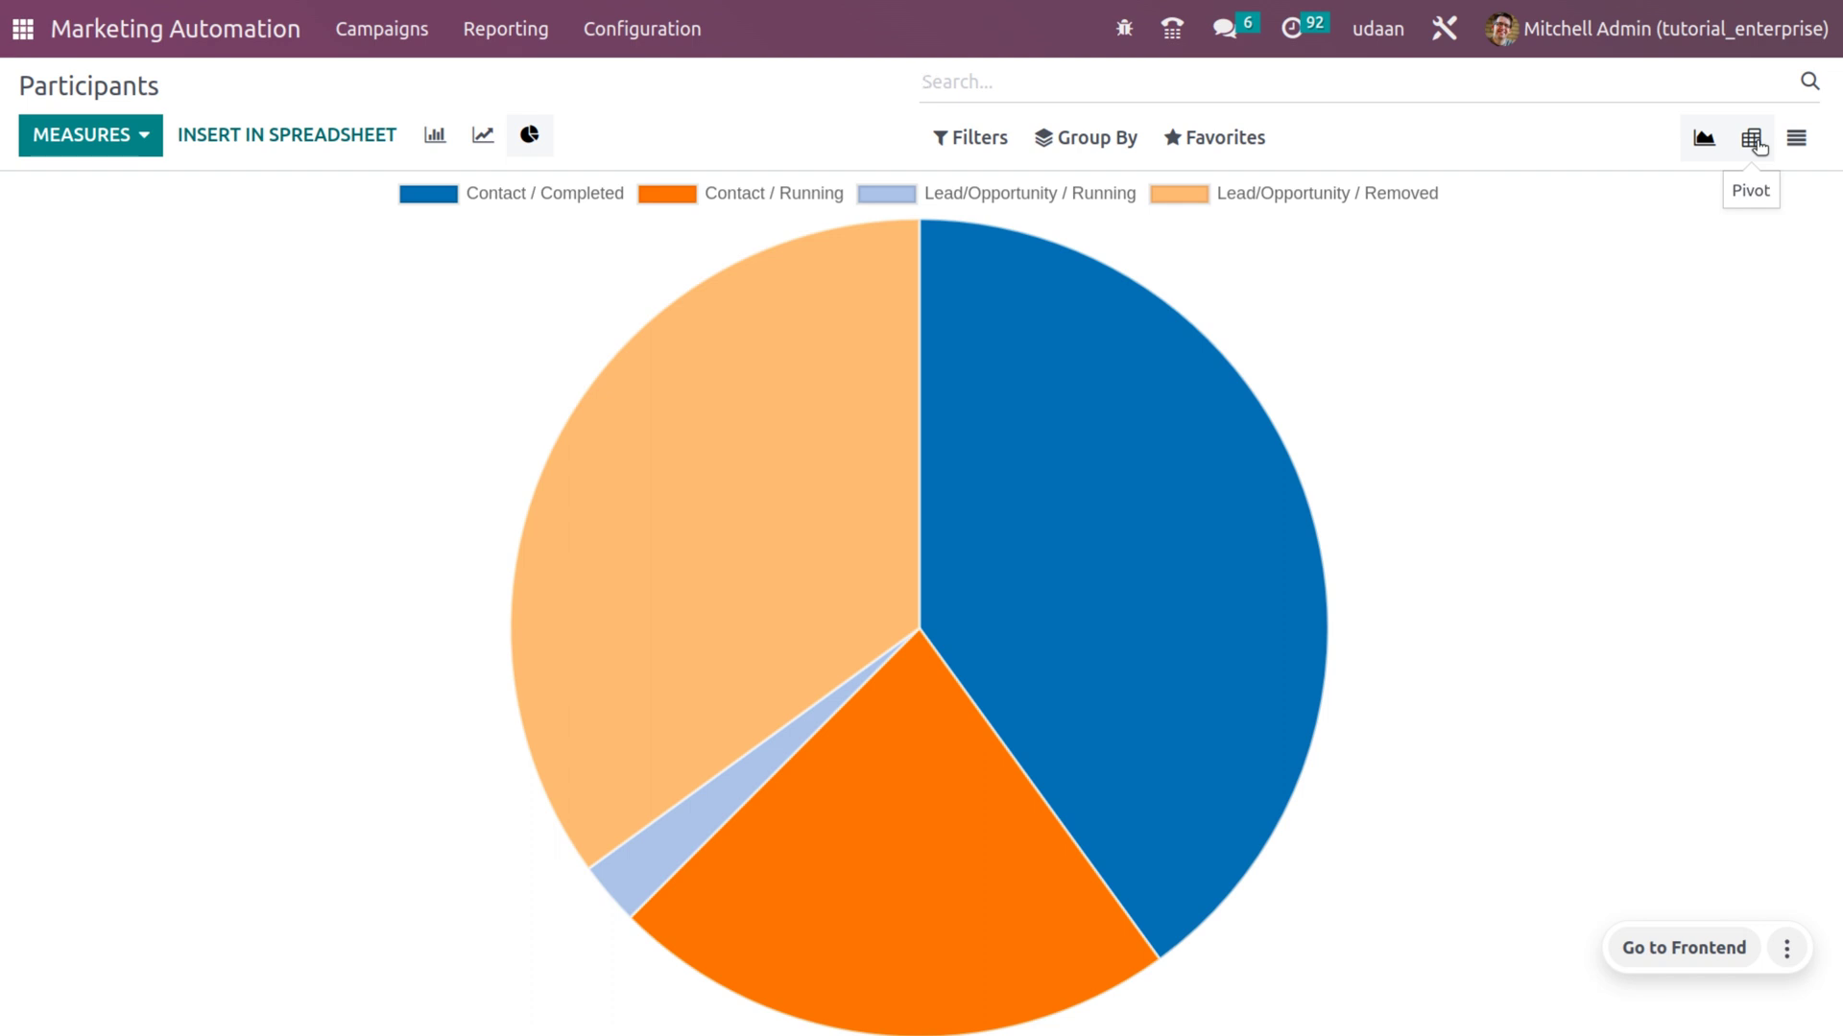
left_click(1757, 146)
left_click(1806, 150)
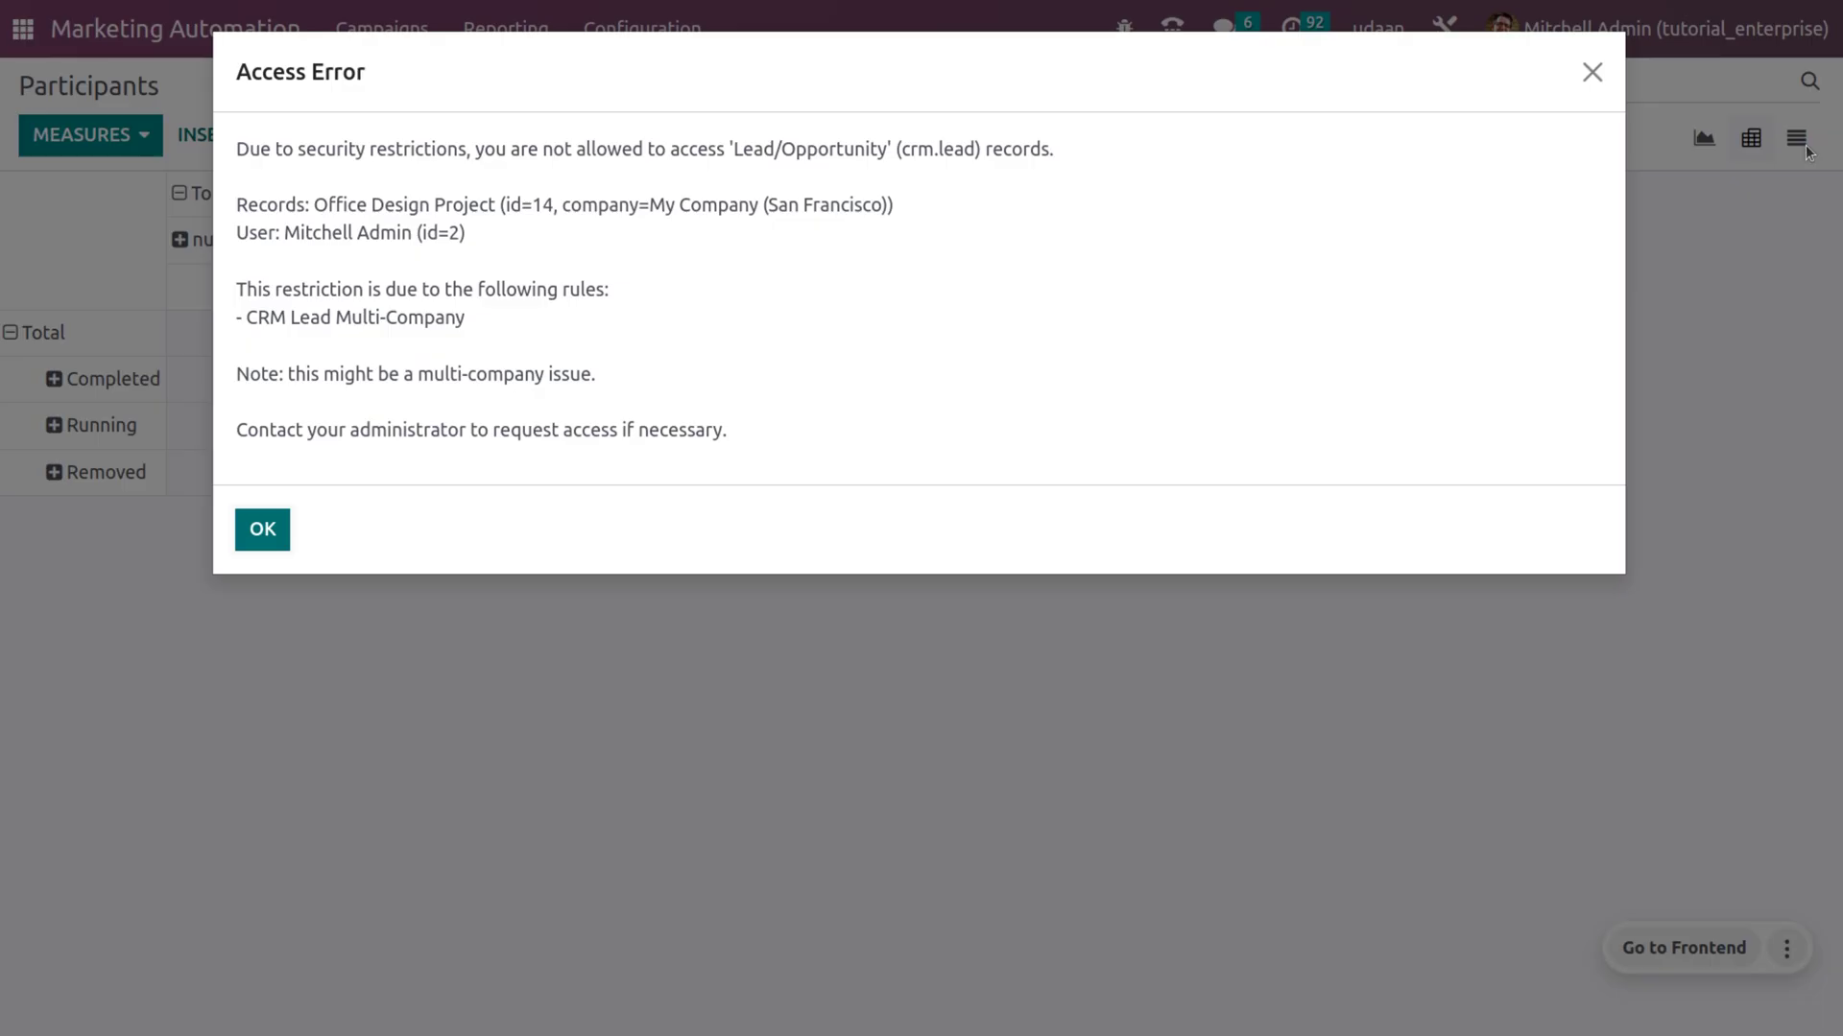
left_click(262, 529)
left_click(1795, 137)
left_click(1592, 71)
Step: Measure the pivot by Record ID instead of Count, totalling 846 across campaign states
left_click(144, 144)
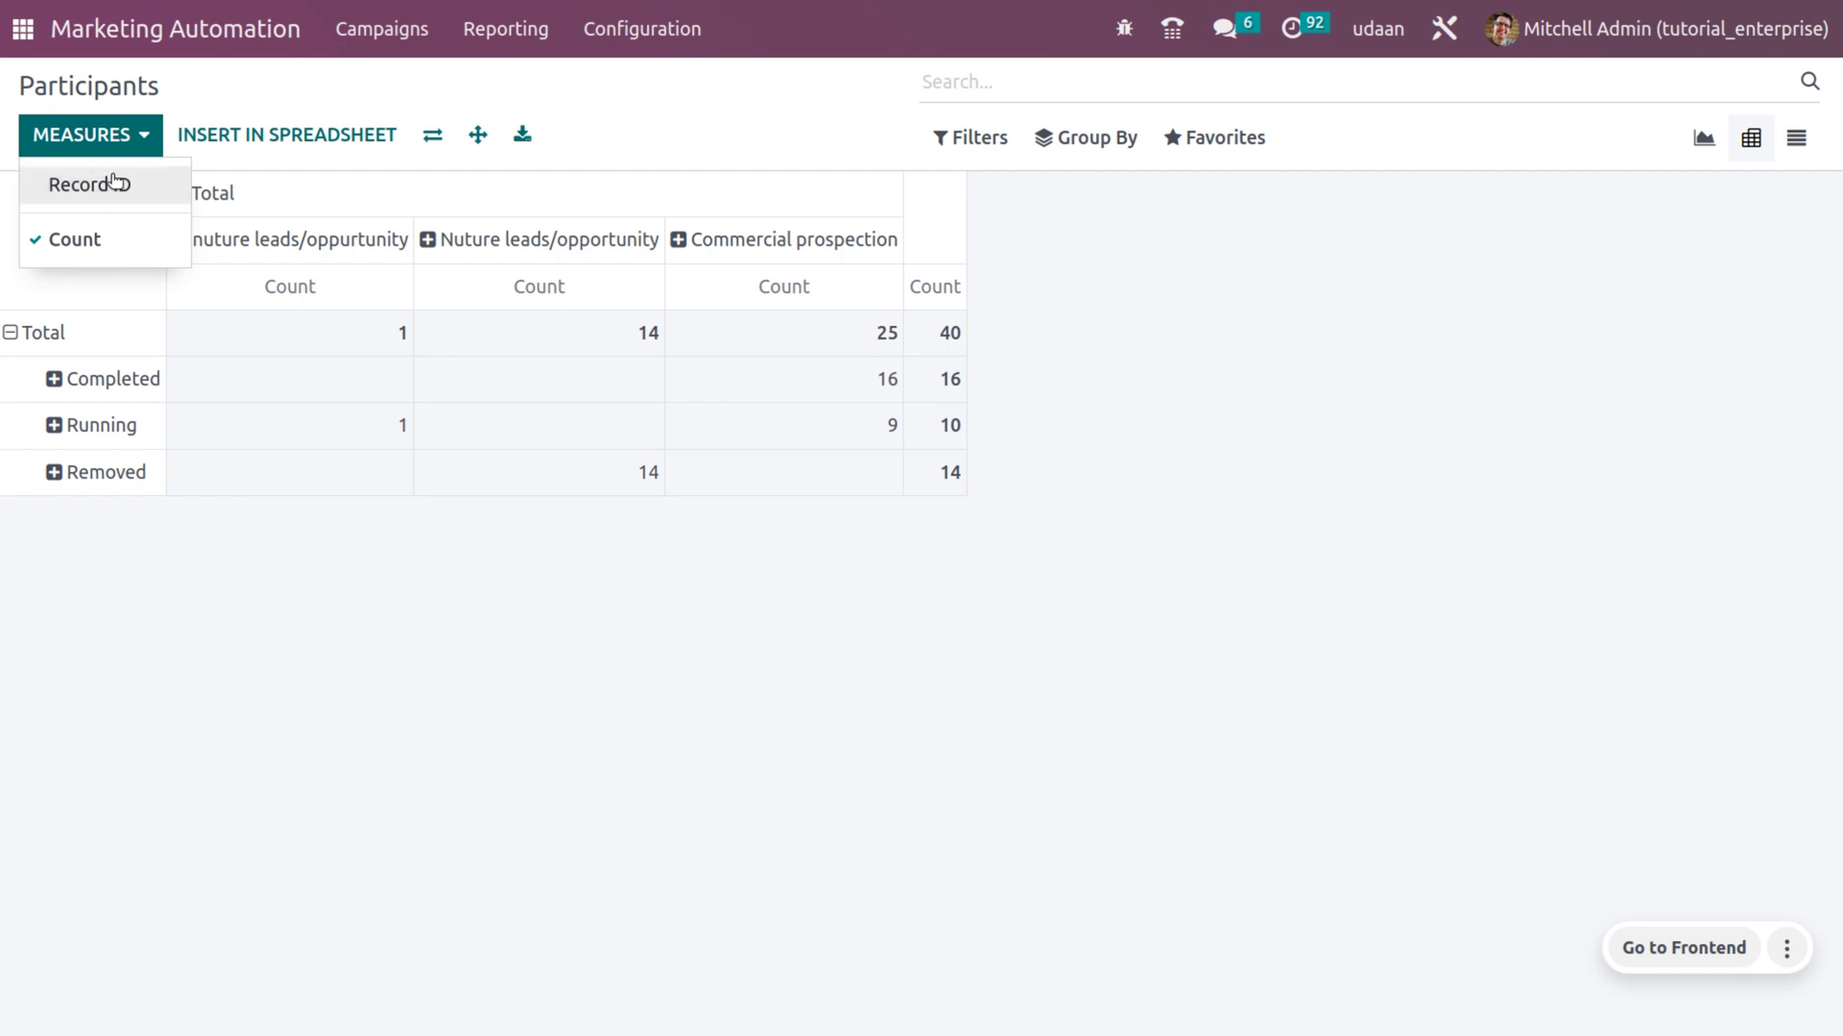
left_click(117, 183)
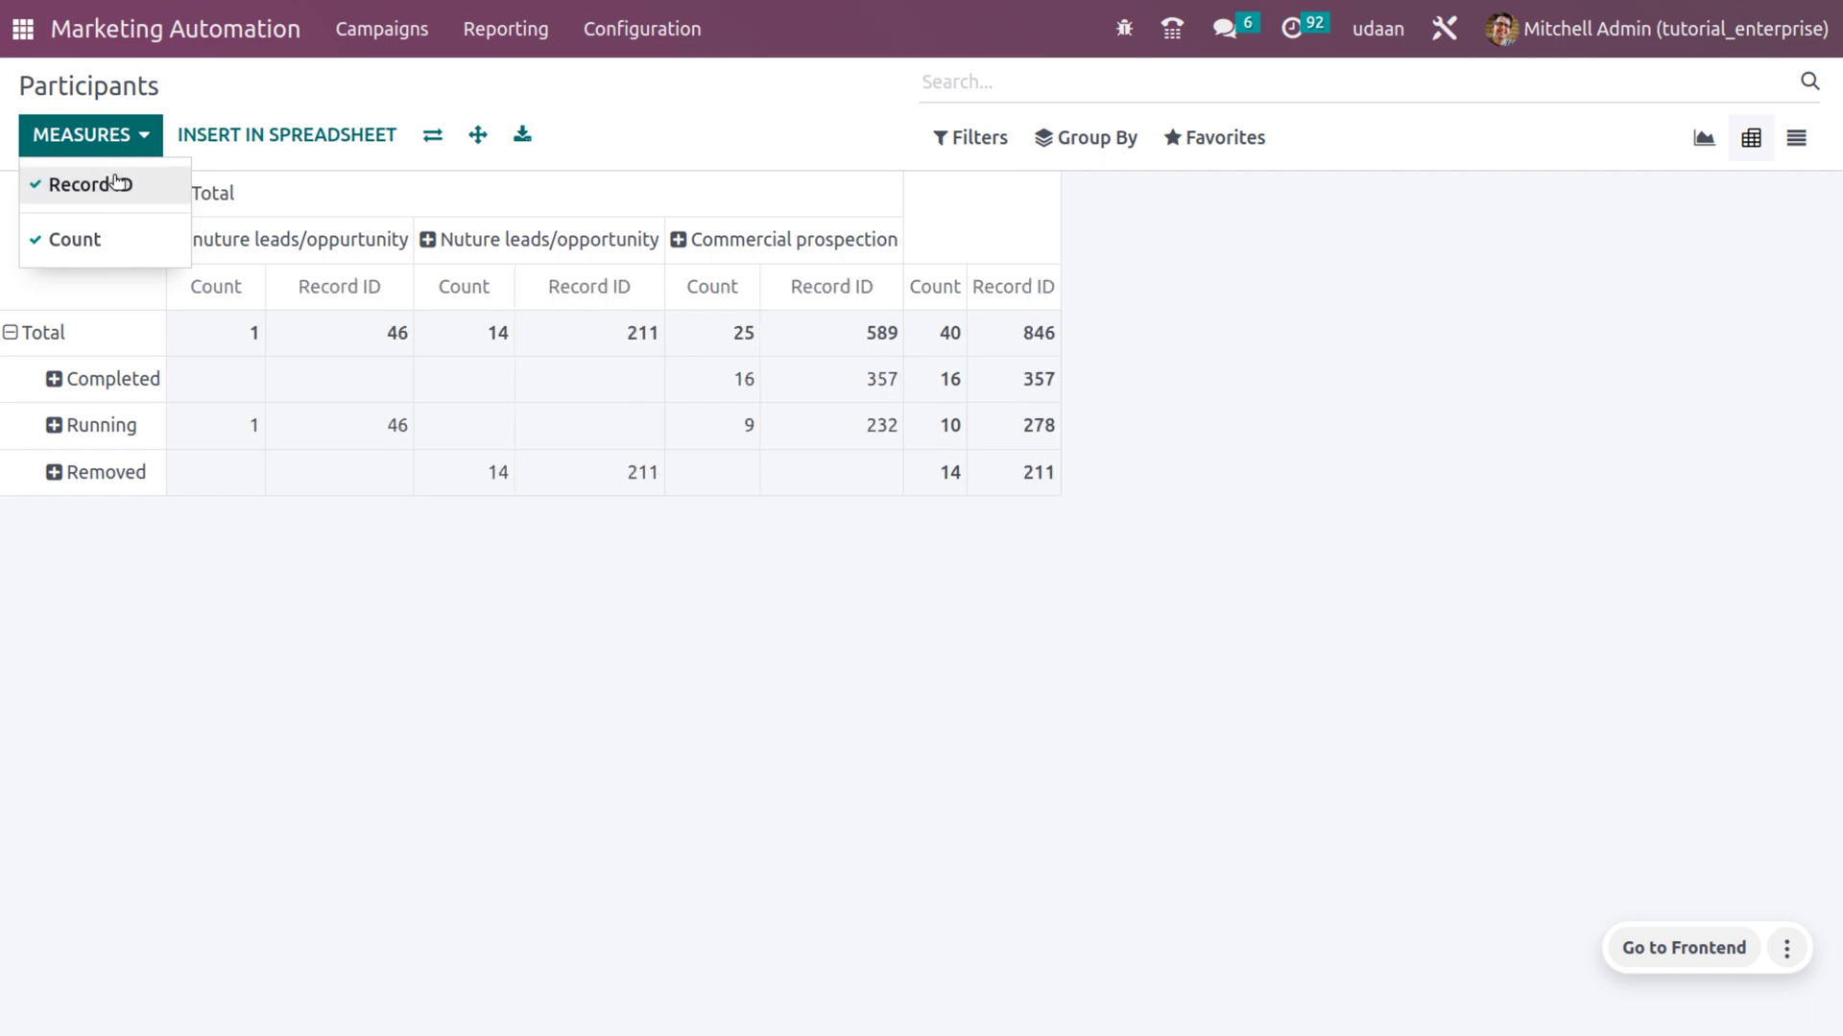
left_click(78, 255)
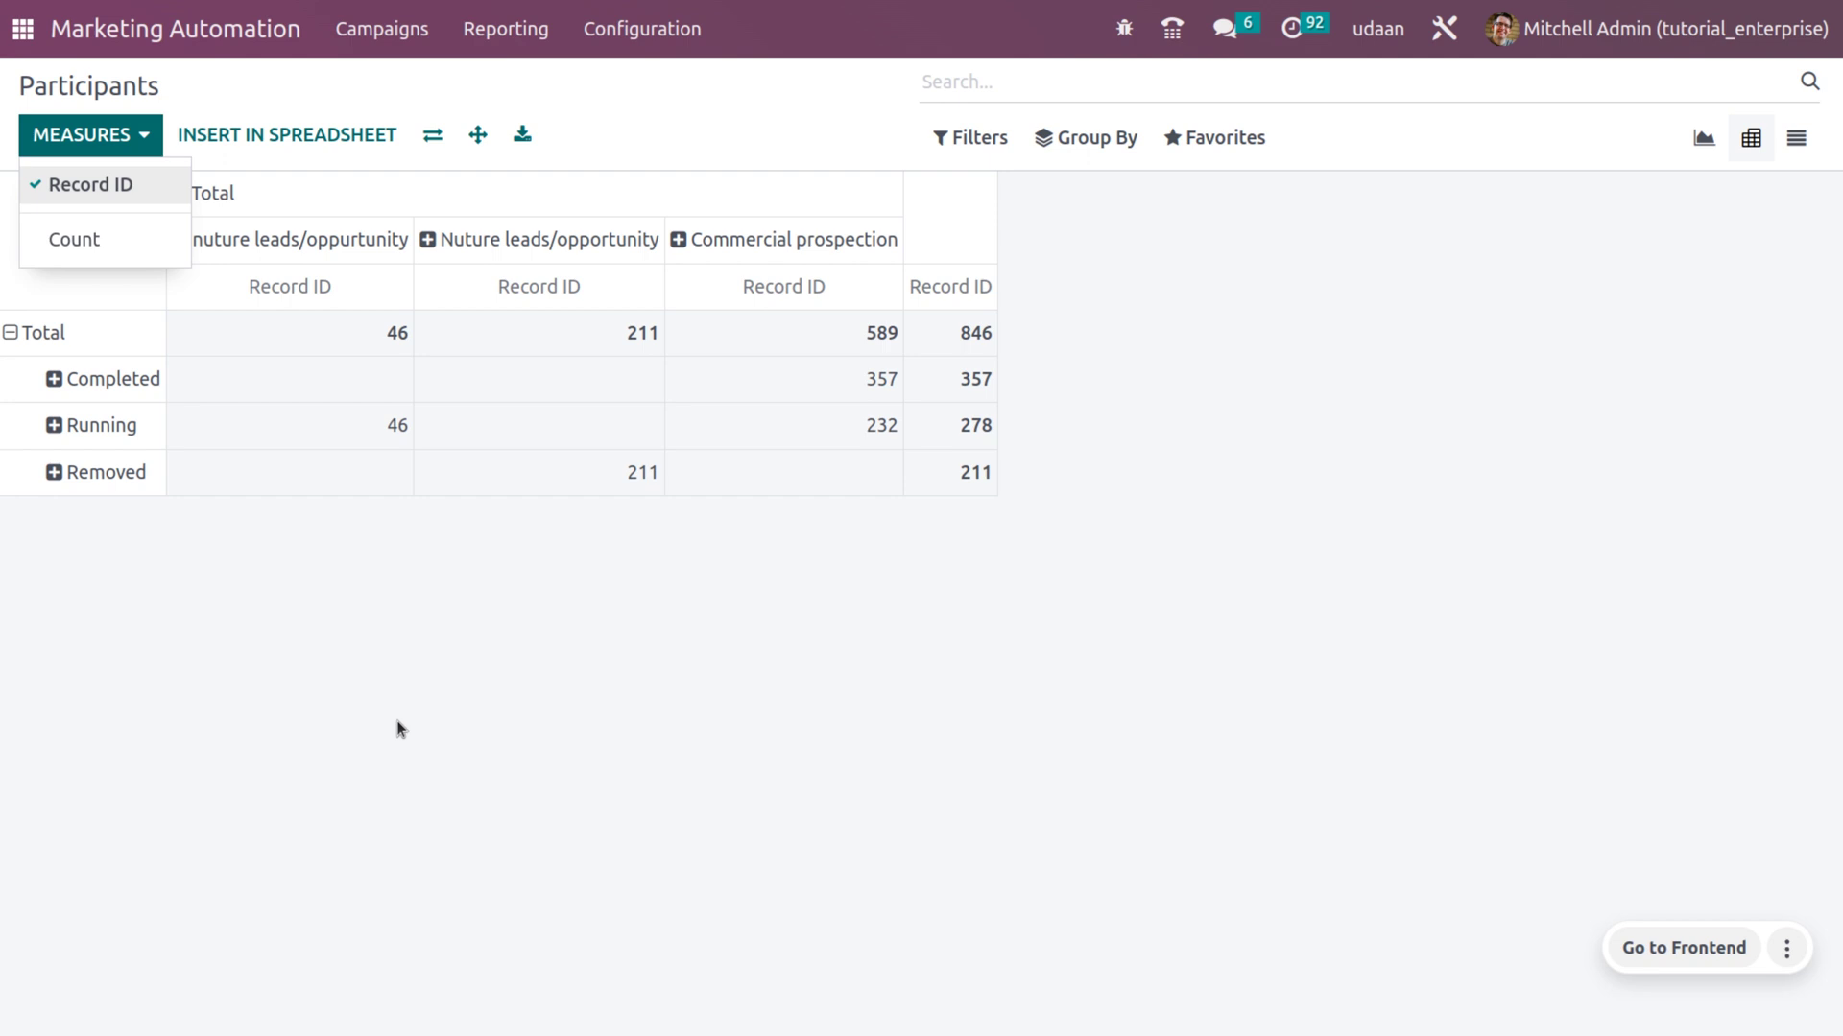